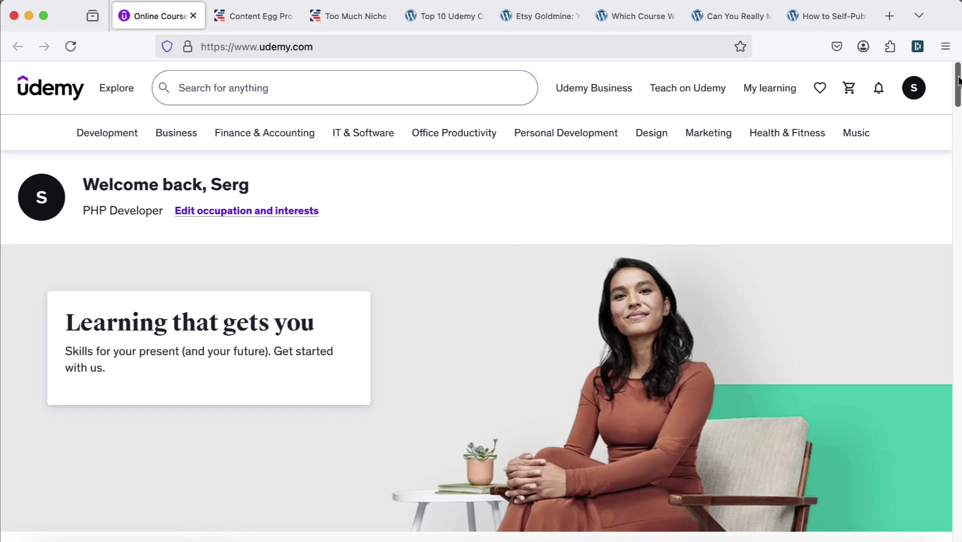
Step: Look over the Content Egg Pro and Too Much Niche plugin pages
drag(958, 80, 938, 163)
click(273, 28)
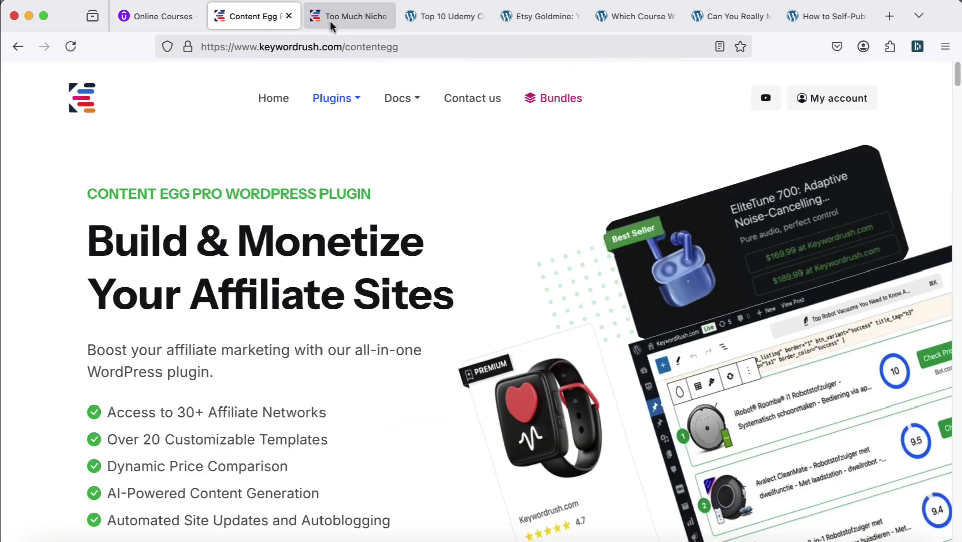
click(345, 25)
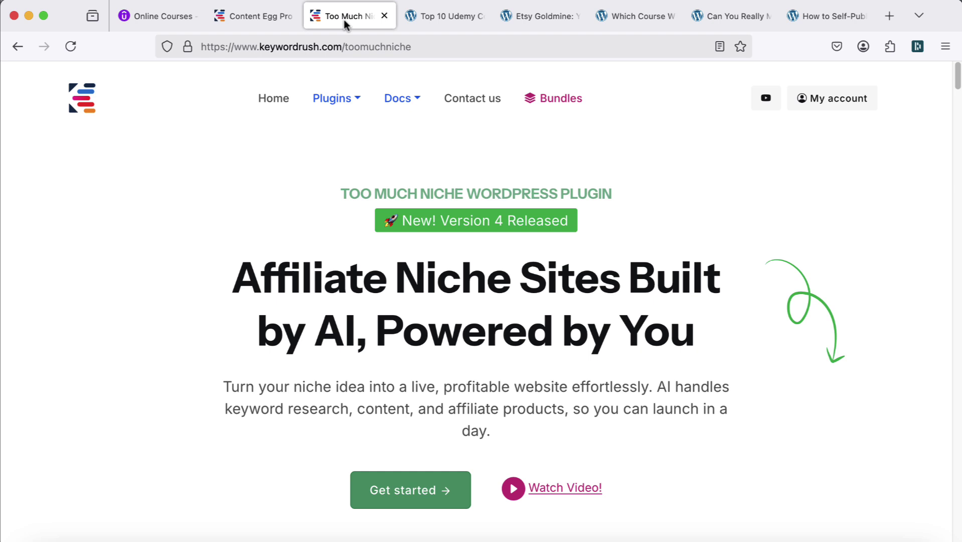
Step: Check the Top 10 Udemy Courses, Etsy Goldmine, Which Course Wins, YouTube and self-publishing articles
click(446, 18)
click(525, 15)
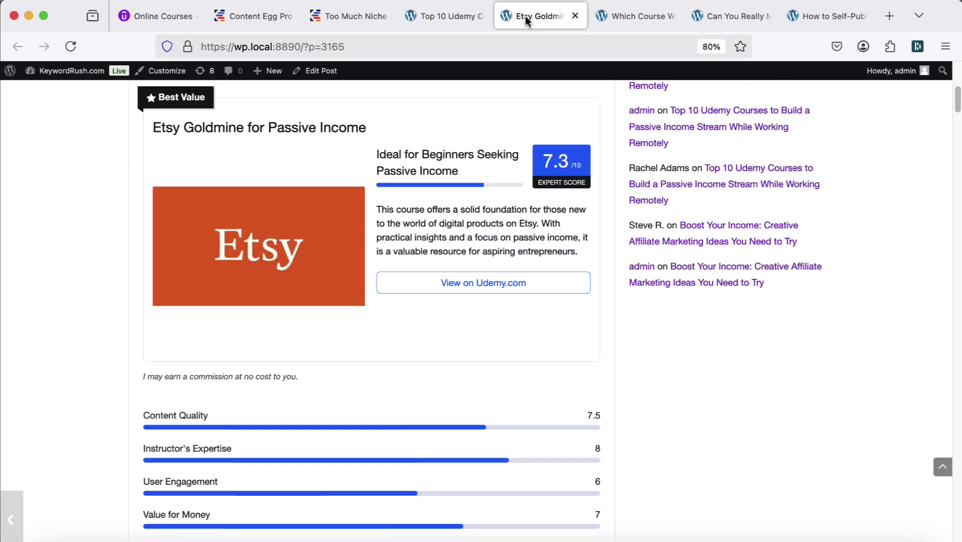
click(636, 21)
click(716, 20)
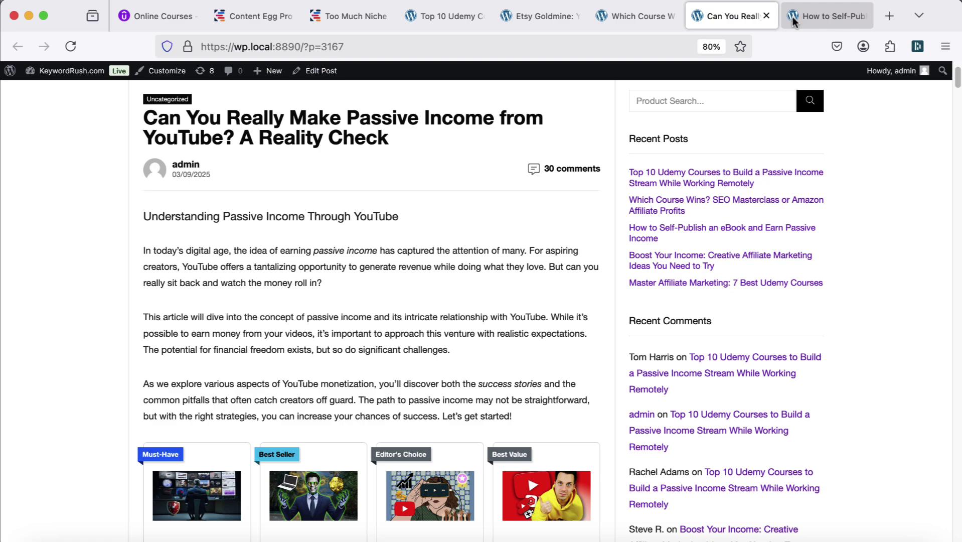
click(804, 15)
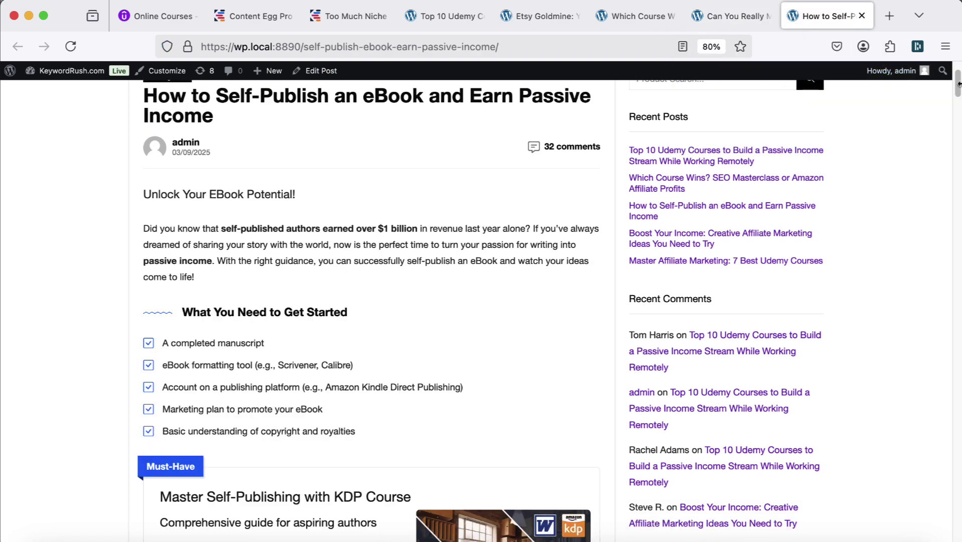
drag(958, 83, 958, 90)
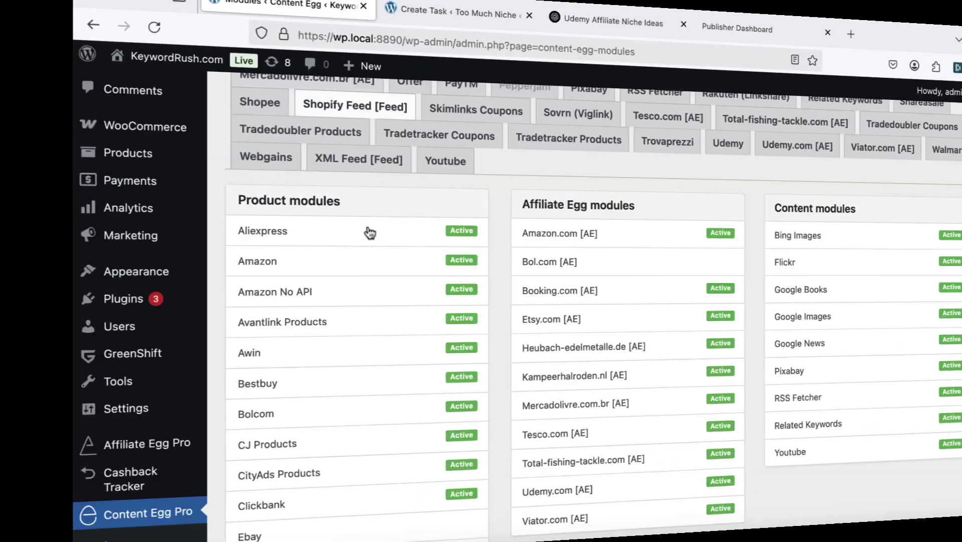
Step: Open the Udemy module settings and locate its Client ID and Client Secret fields
scroll(269, 232, down, 5)
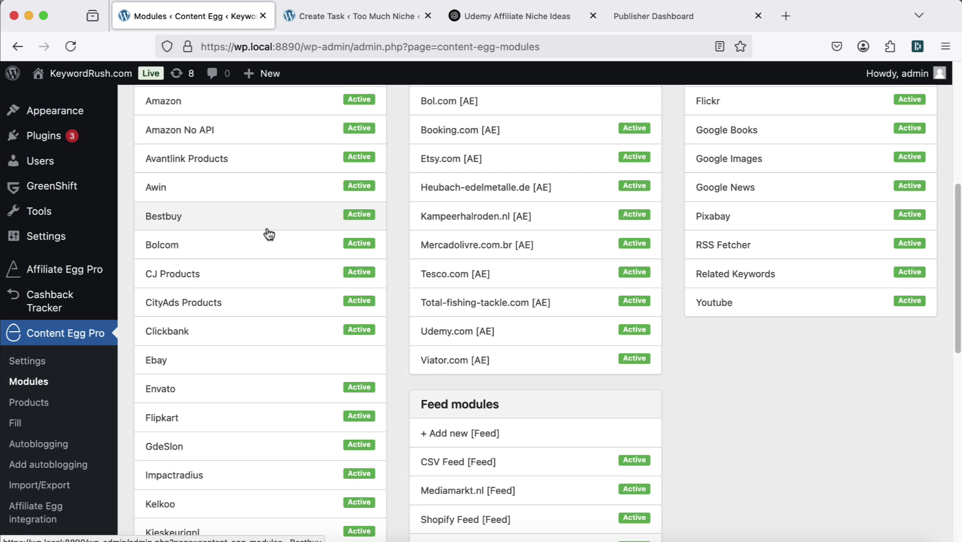
scroll(266, 238, down, 5)
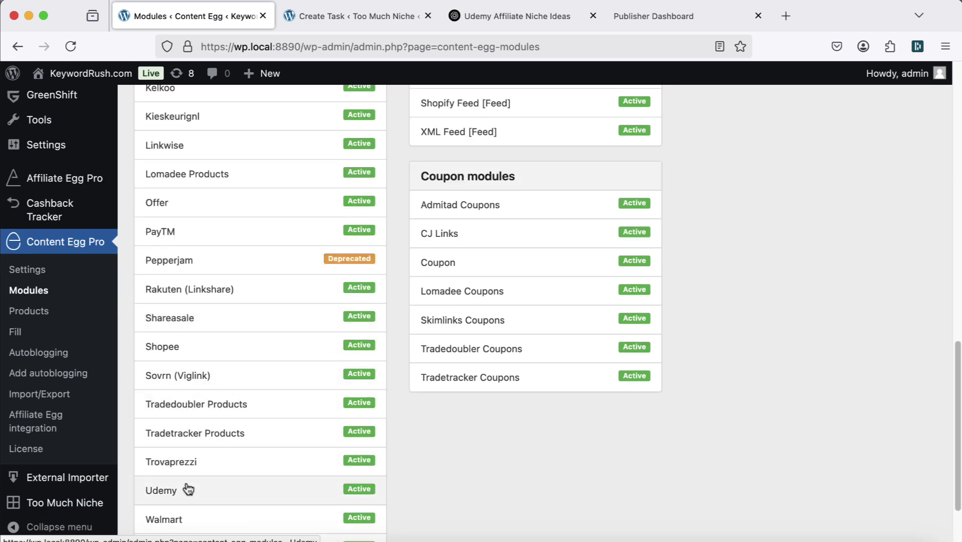
click(192, 494)
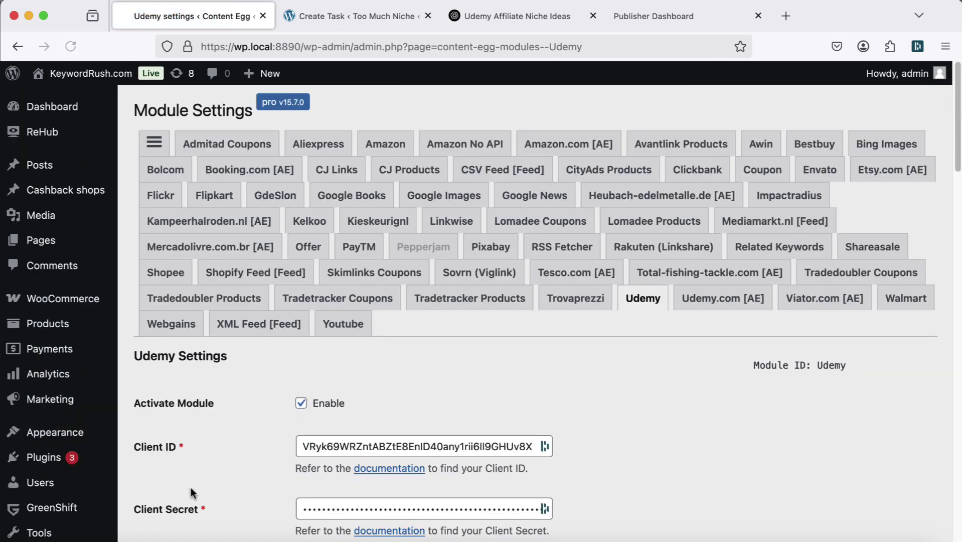
scroll(198, 471, down, 3)
drag(133, 382, 194, 386)
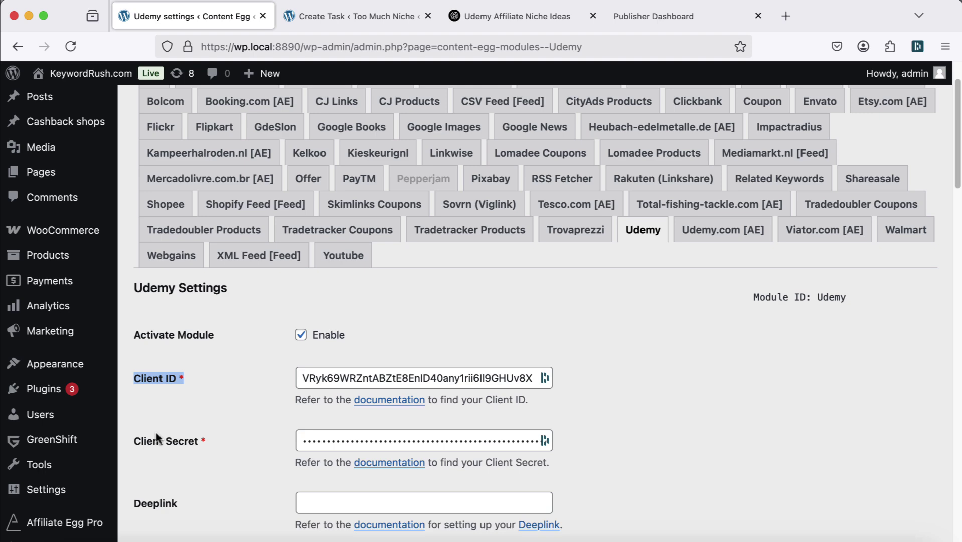
drag(141, 440, 207, 443)
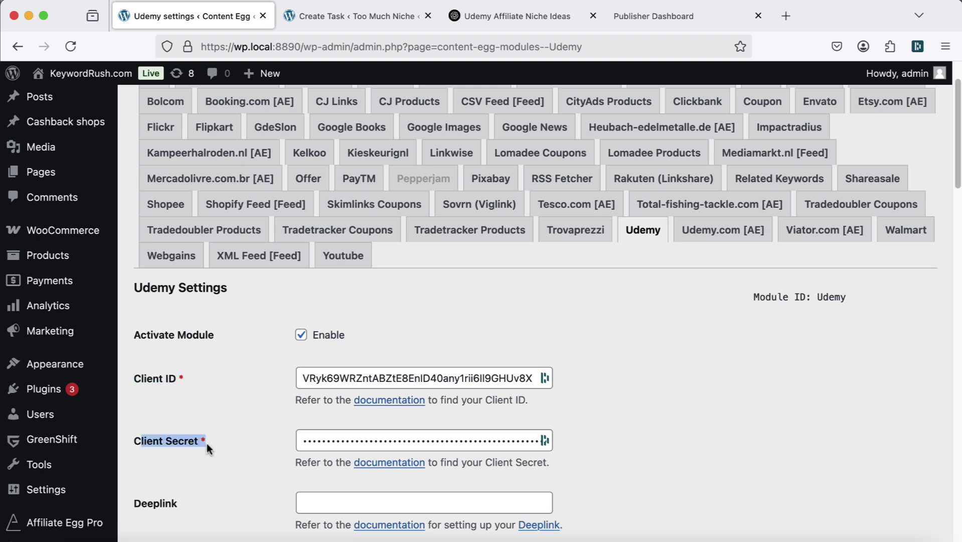
Step: Read the guide on finding the Udemy Client ID, then return to the Niche field
click(371, 400)
scroll(369, 391, down, 5)
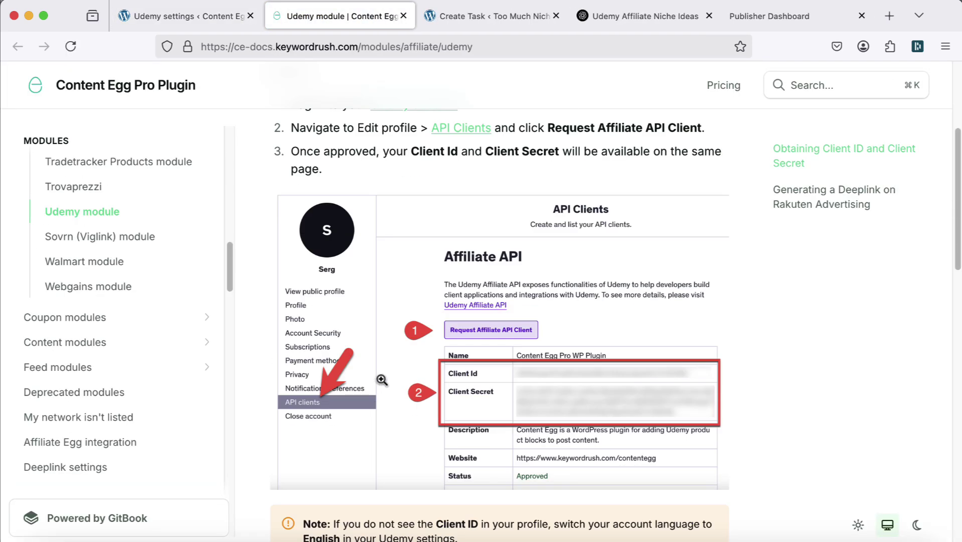
click(382, 380)
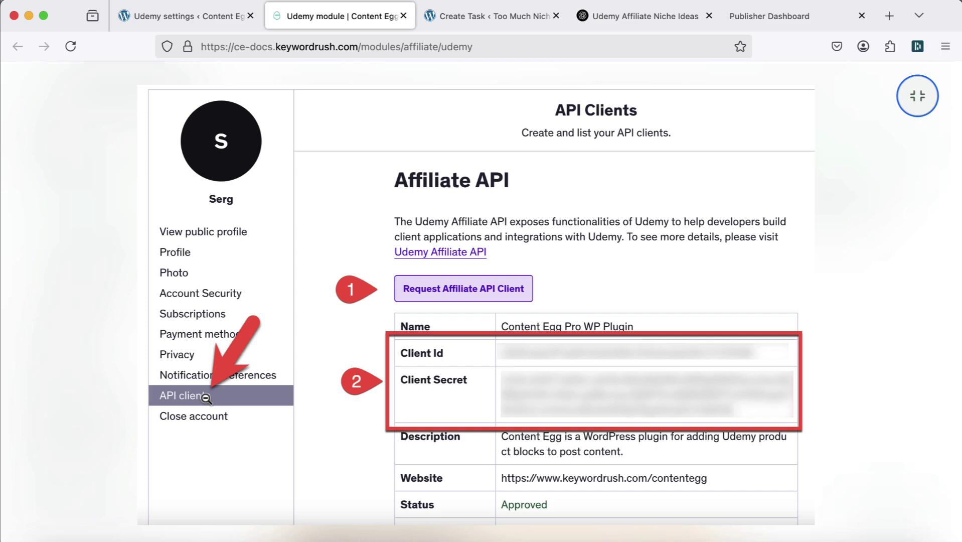
click(344, 362)
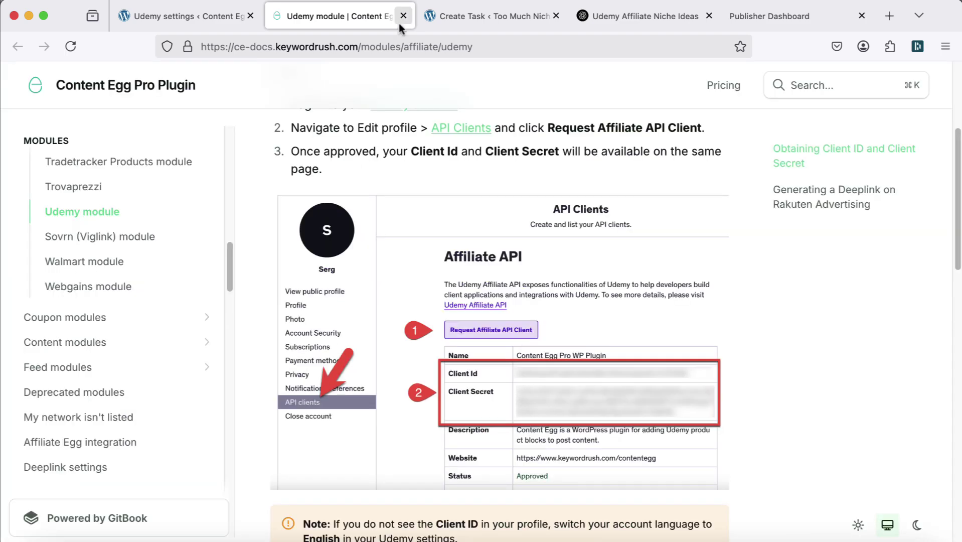
click(403, 15)
click(328, 18)
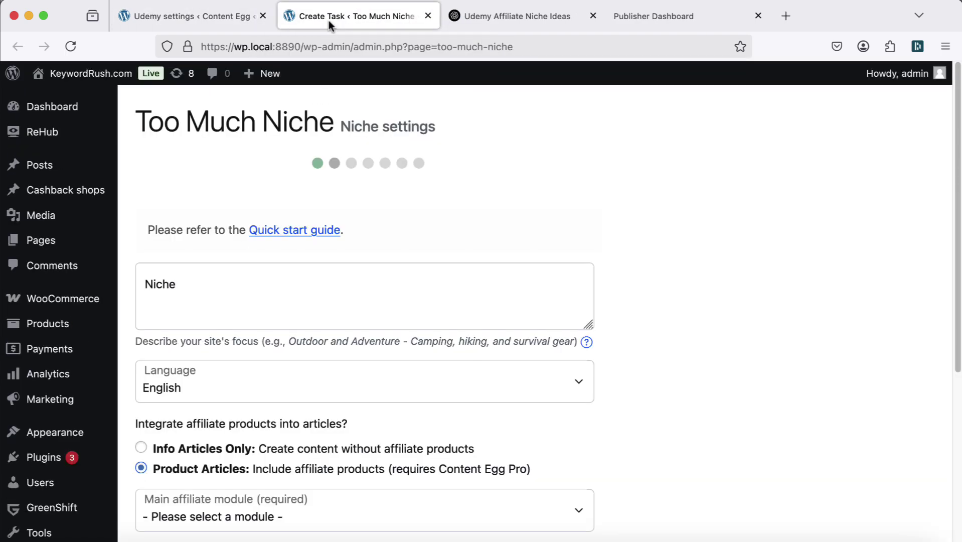
click(244, 293)
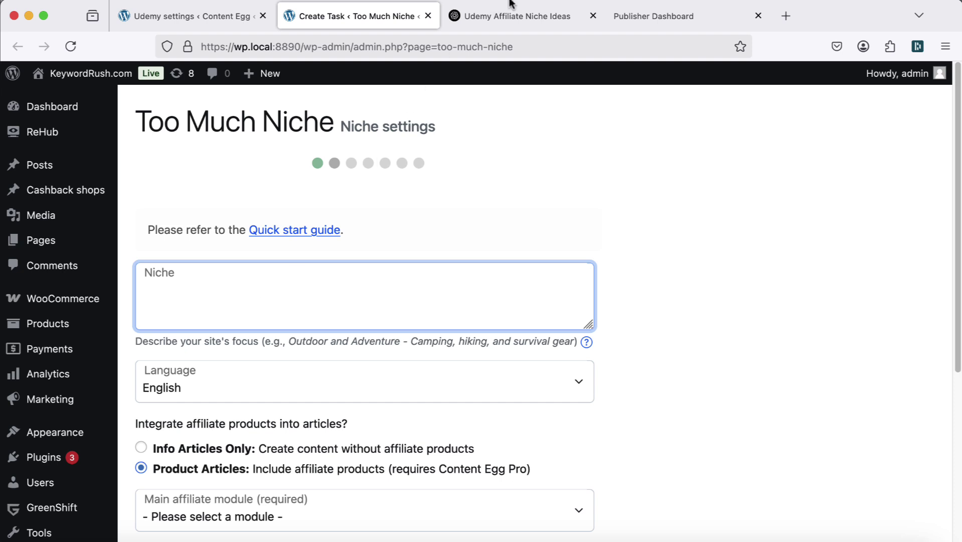
Step: Scroll through ChatGPT's list of 100 Udemy affiliate niche ideas
click(502, 15)
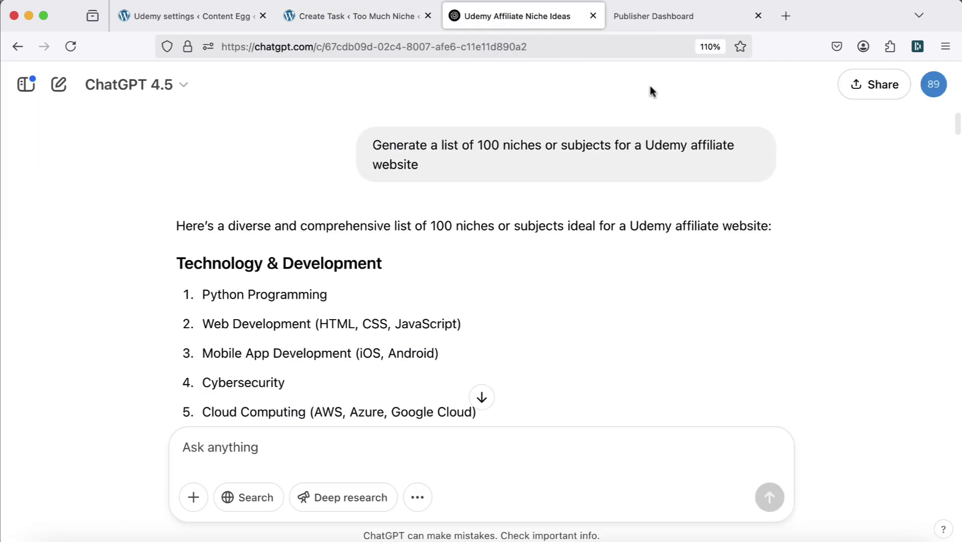
drag(955, 128, 319, 85)
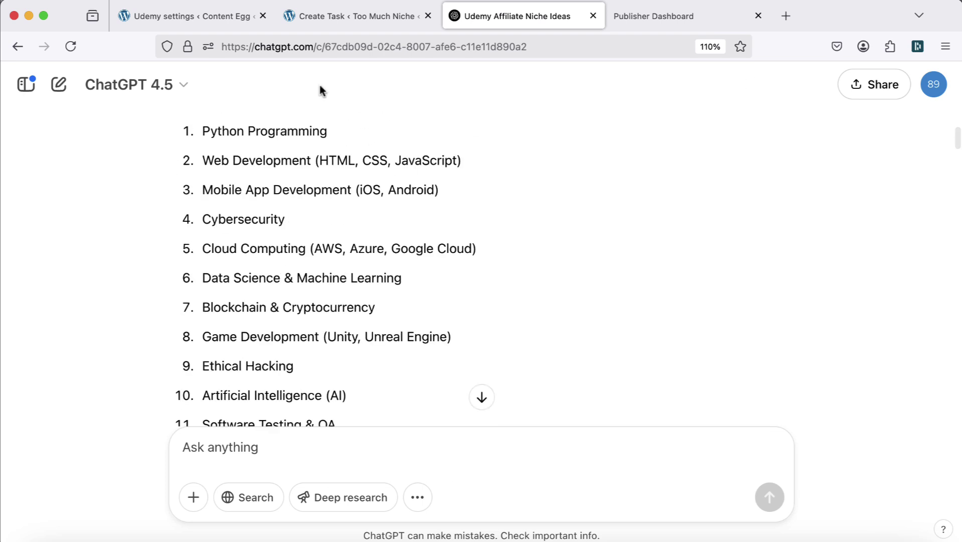
Step: Enter the niche 'making money online from home', choose Udemy as main affiliate module, and continue
click(356, 16)
click(249, 287)
text(making money online from home)
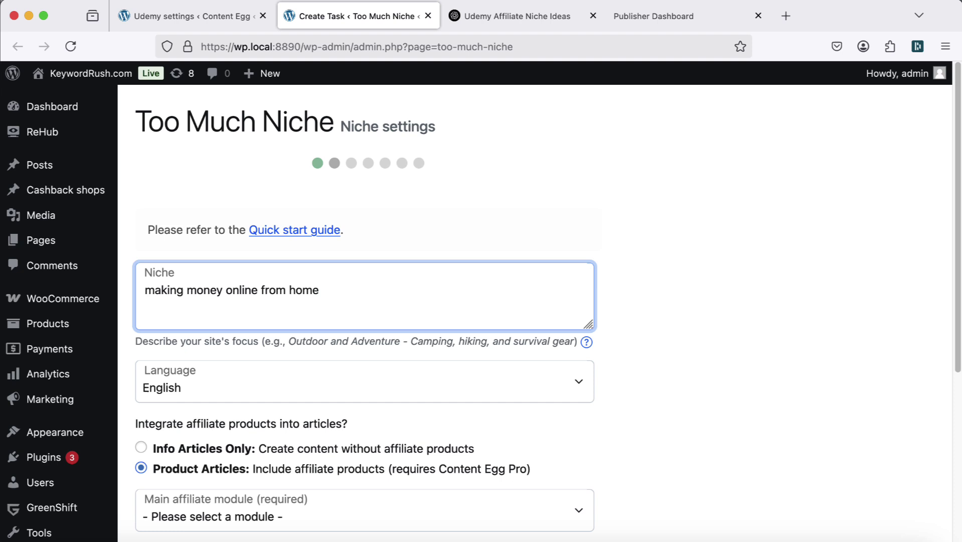
scroll(250, 283, down, 2)
click(216, 339)
scroll(217, 401, down, 1)
click(216, 451)
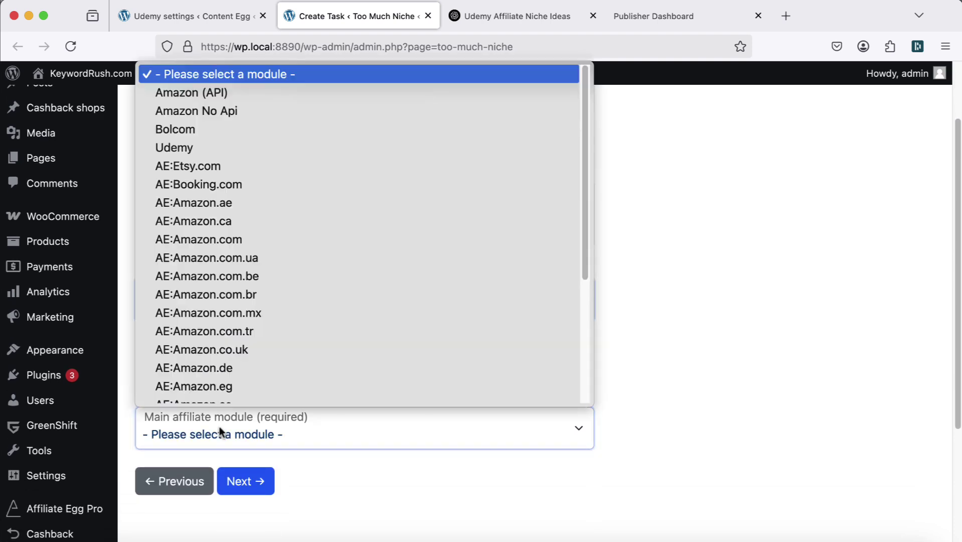
click(189, 150)
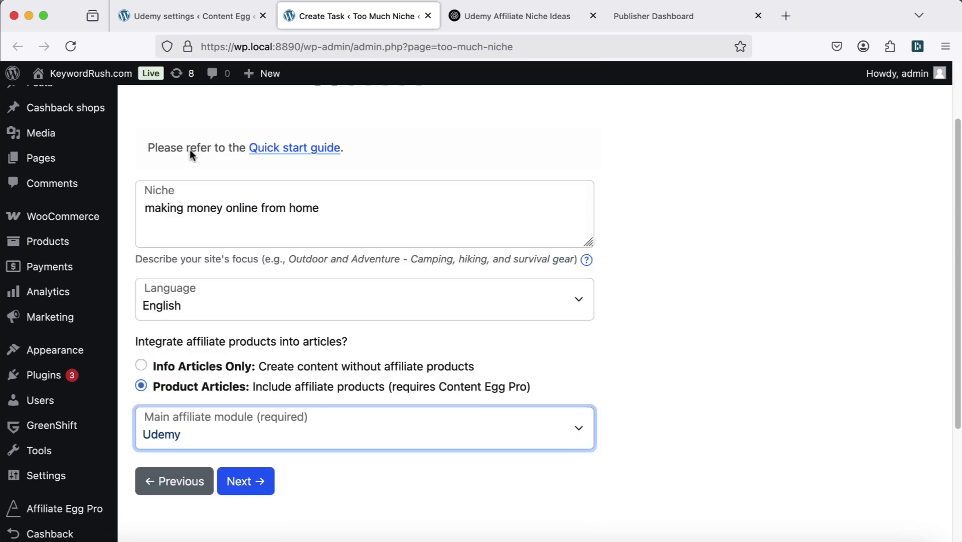
click(251, 480)
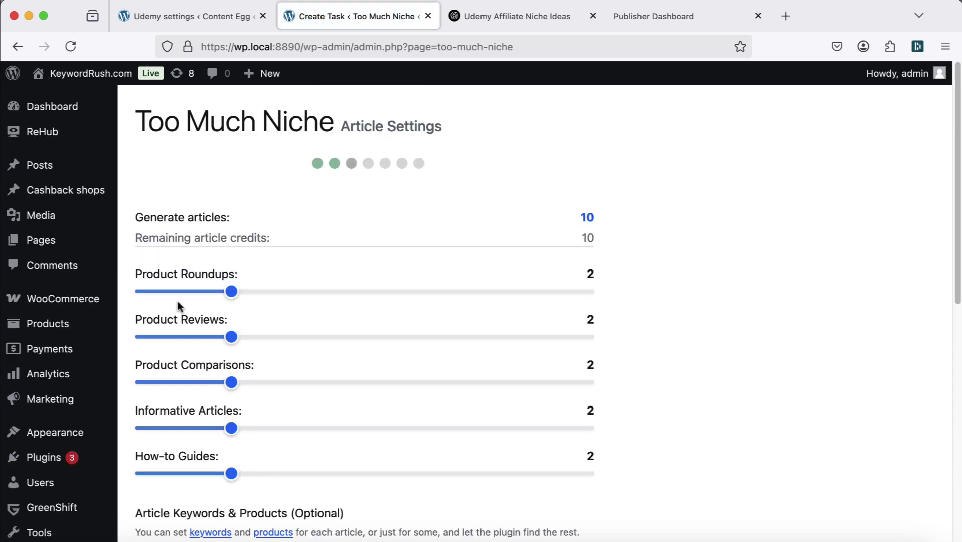
Step: Set Roundups, Reviews, Comparisons, Informative Articles and How-to Guides to 1 article each, then continue
click(172, 291)
click(173, 336)
click(180, 382)
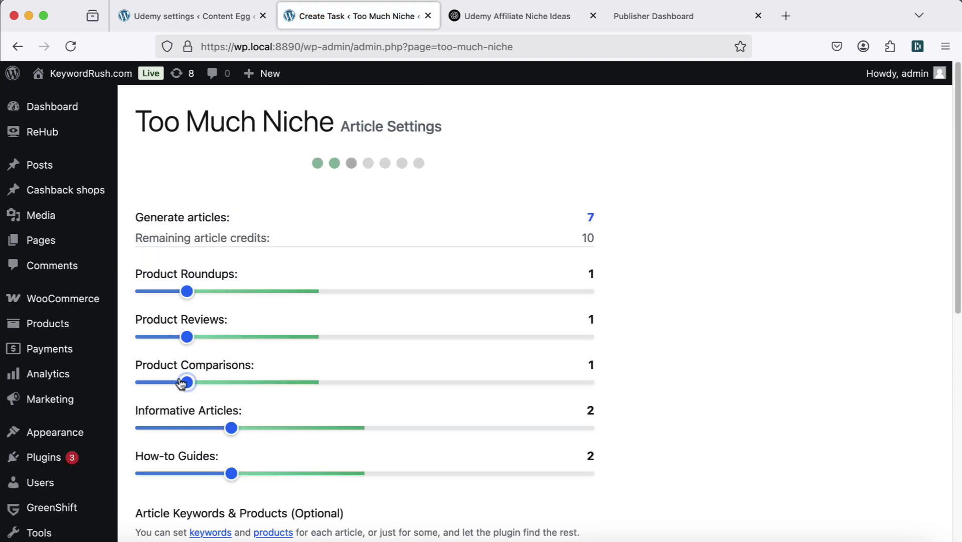
click(179, 427)
click(181, 473)
scroll(182, 462, down, 5)
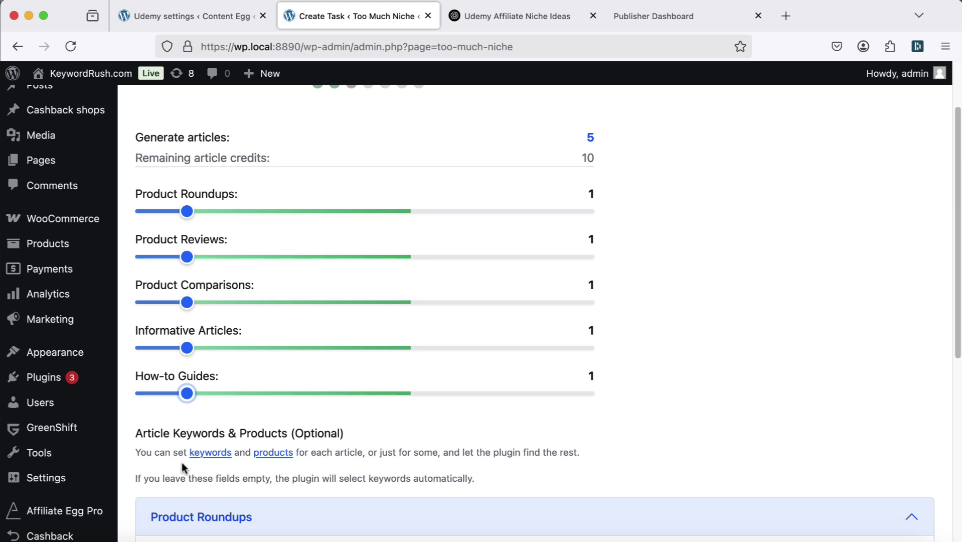
click(186, 449)
scroll(188, 432, down, 3)
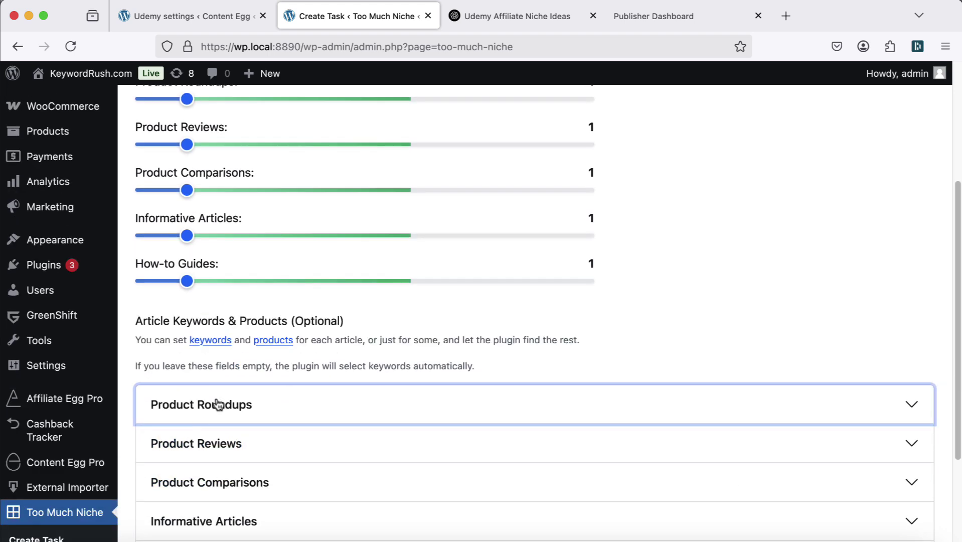
scroll(265, 468, down, 3)
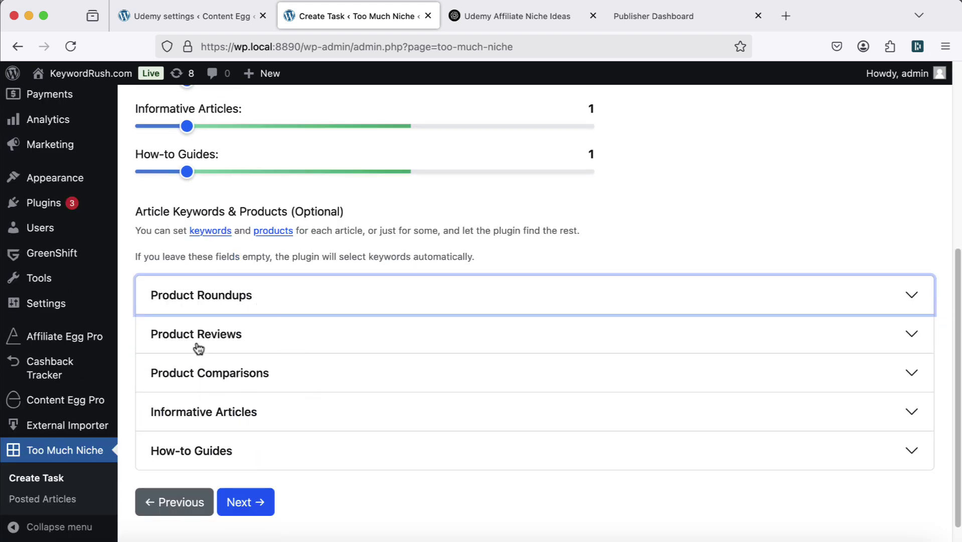
click(252, 502)
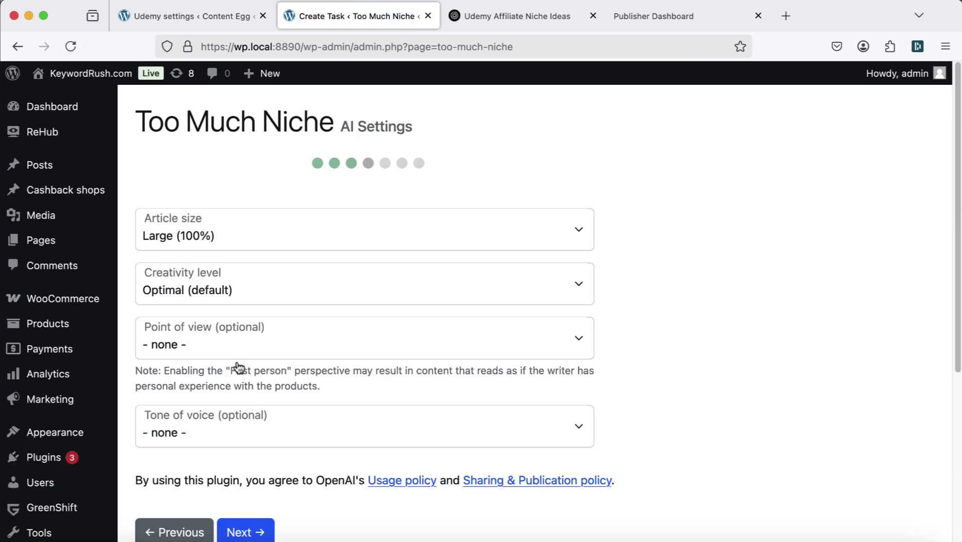
Step: Choose the 'Friendly, practical, and motivational' tone of voice and move on
click(228, 429)
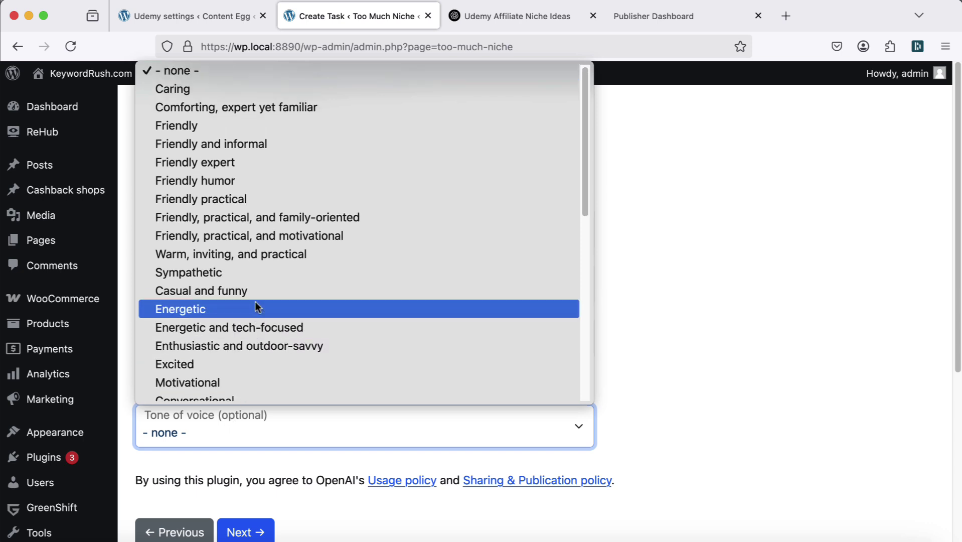
click(267, 238)
scroll(676, 375, down, 1)
click(254, 493)
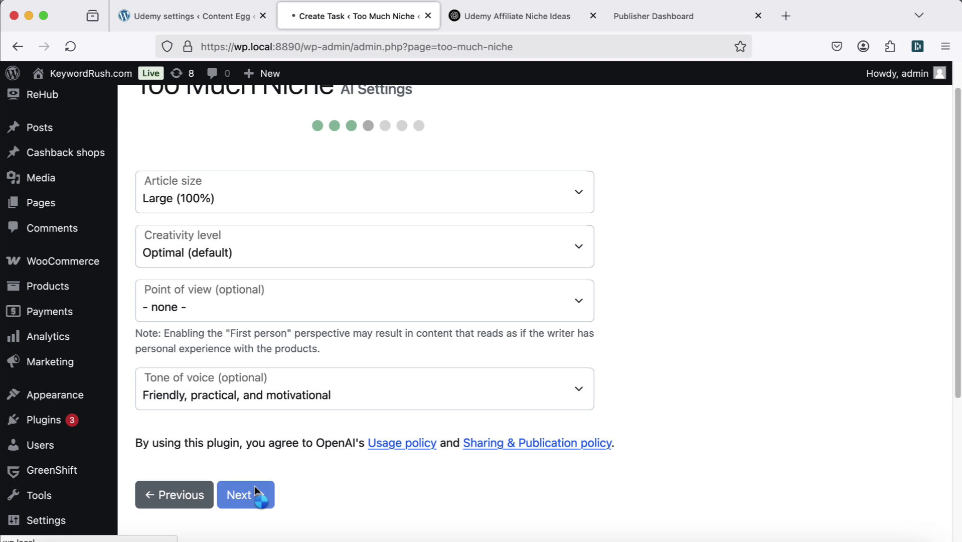
Step: Pass the Content Egg and Site Settings steps, start generation, and check Posted Articles
click(267, 468)
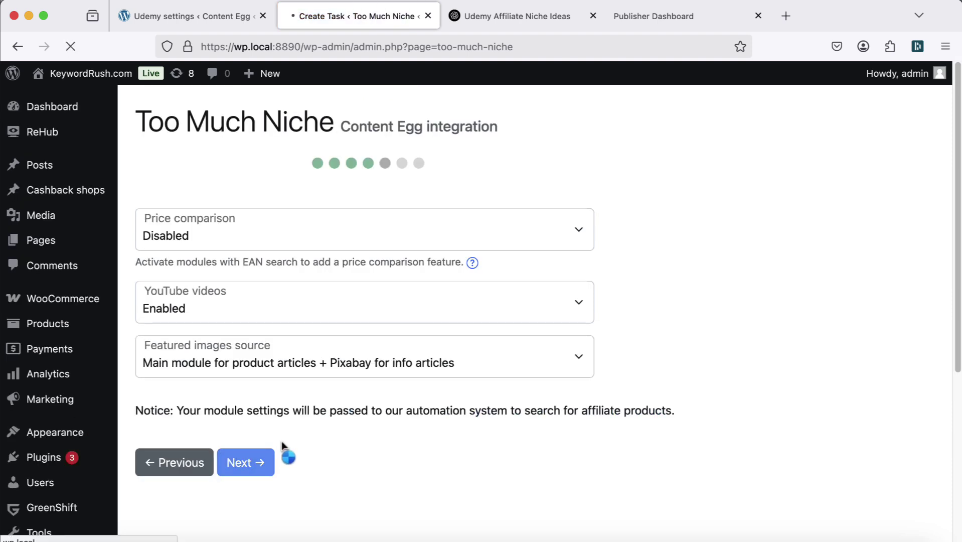
scroll(269, 448, down, 8)
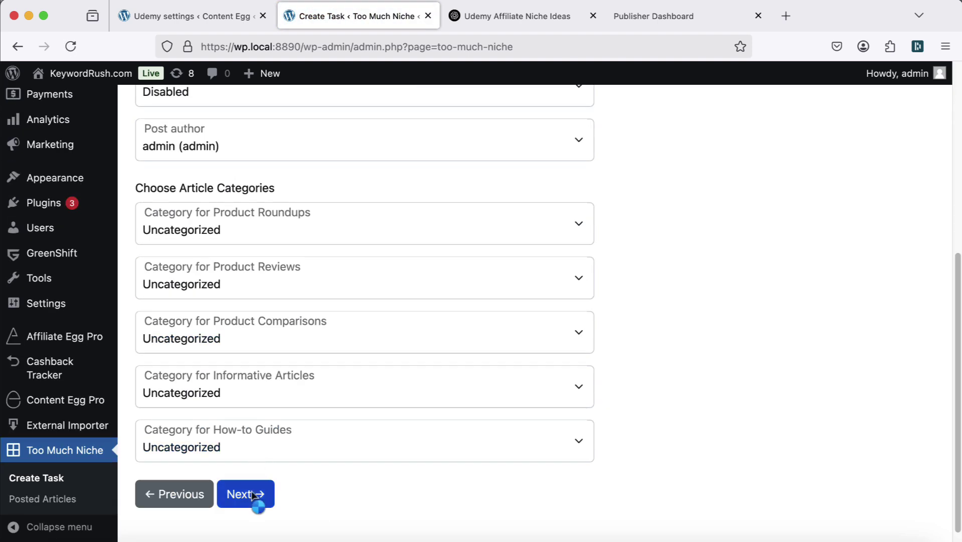
click(253, 491)
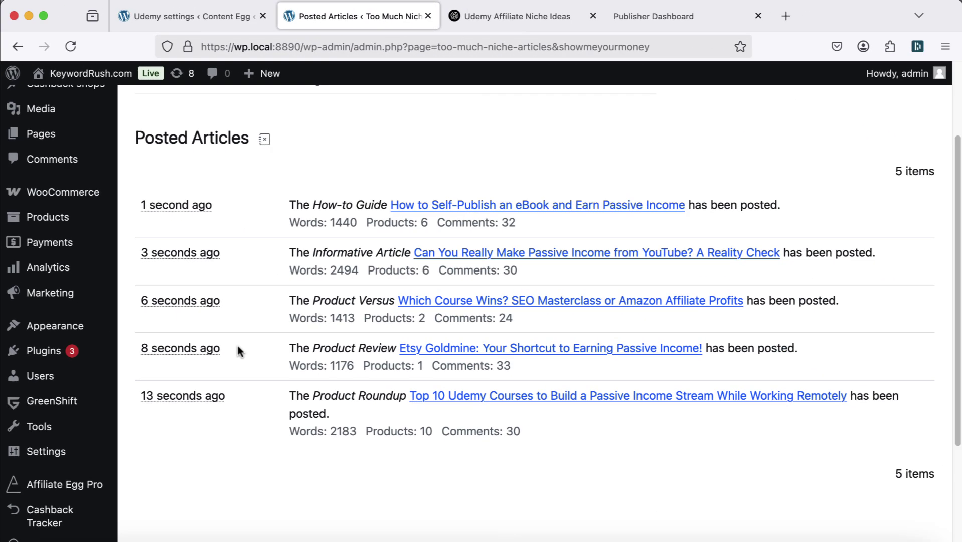
scroll(237, 343, down, 3)
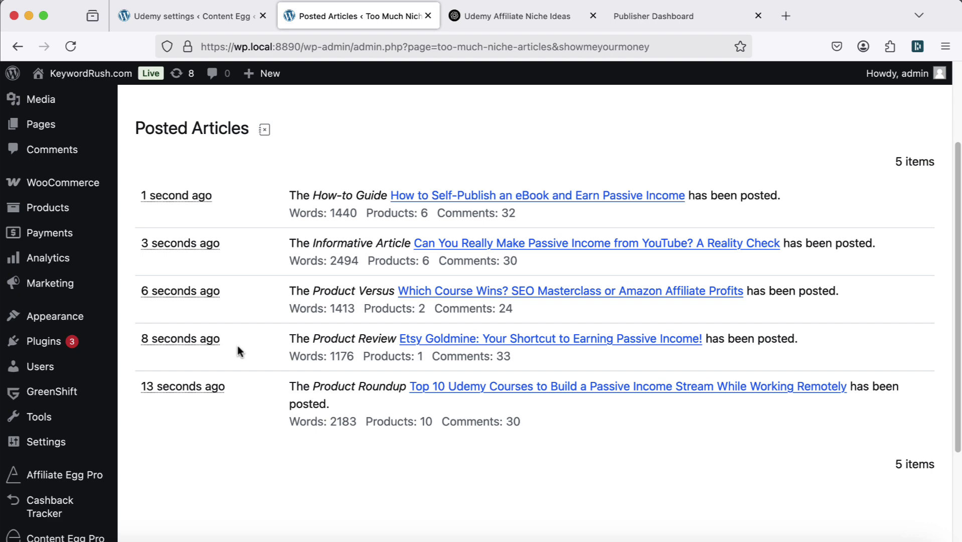
right_click(413, 335)
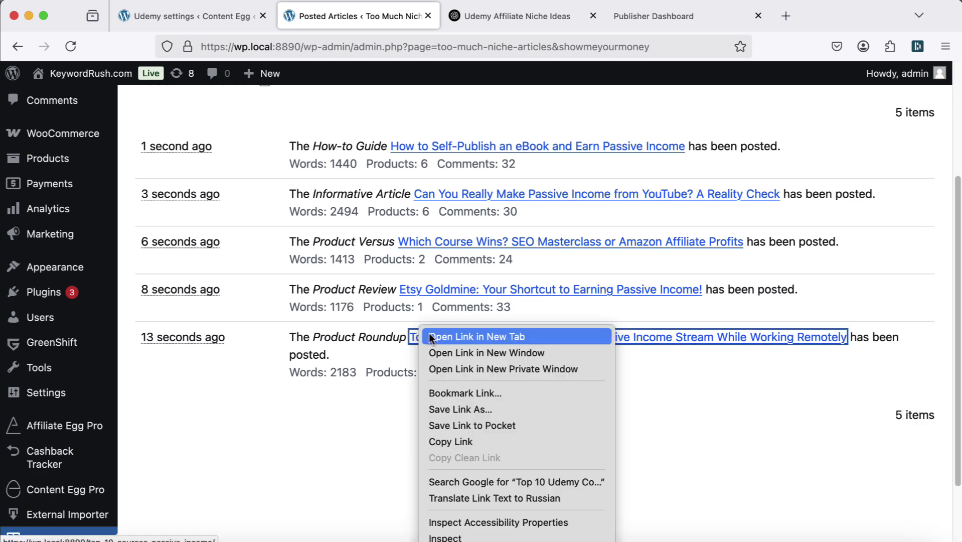
click(429, 333)
click(462, 24)
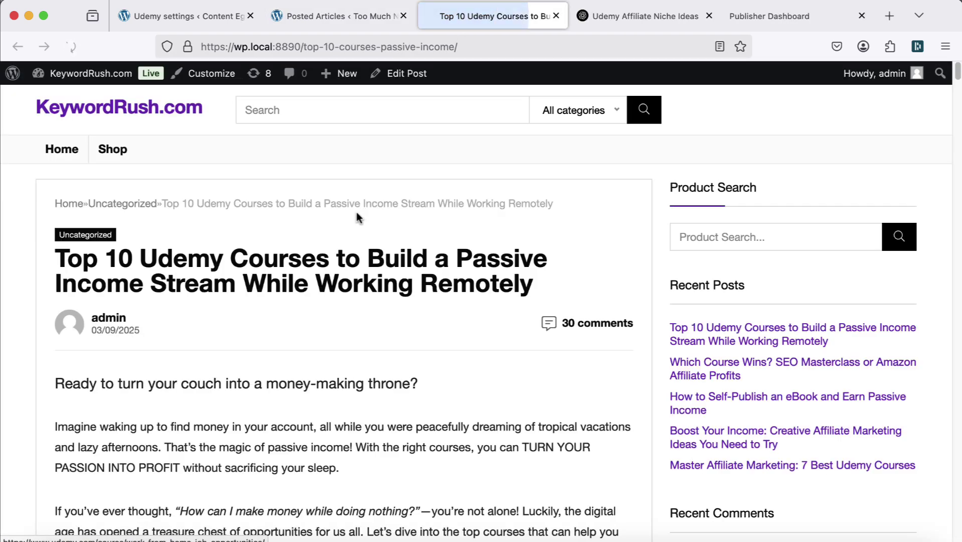
scroll(351, 226, down, 2)
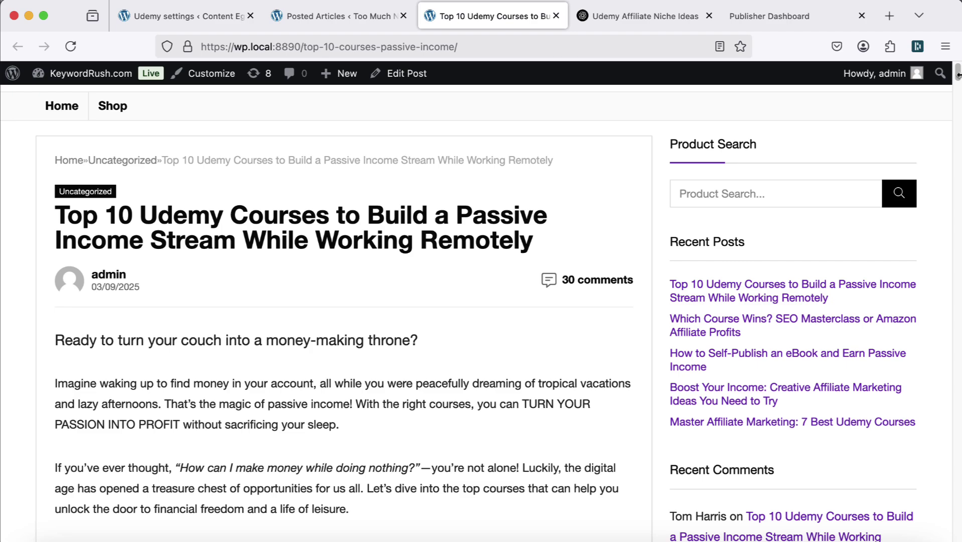
drag(957, 75, 943, 254)
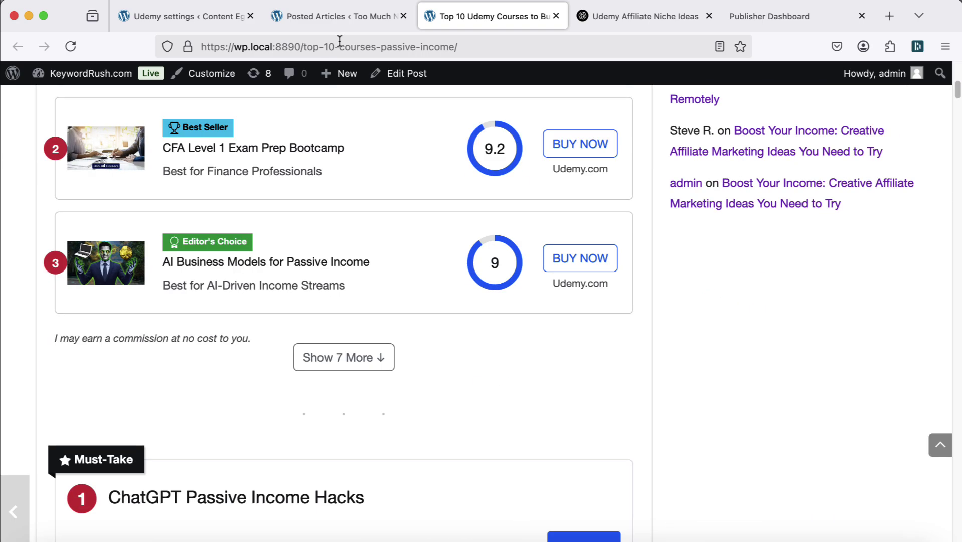
click(556, 16)
right_click(416, 291)
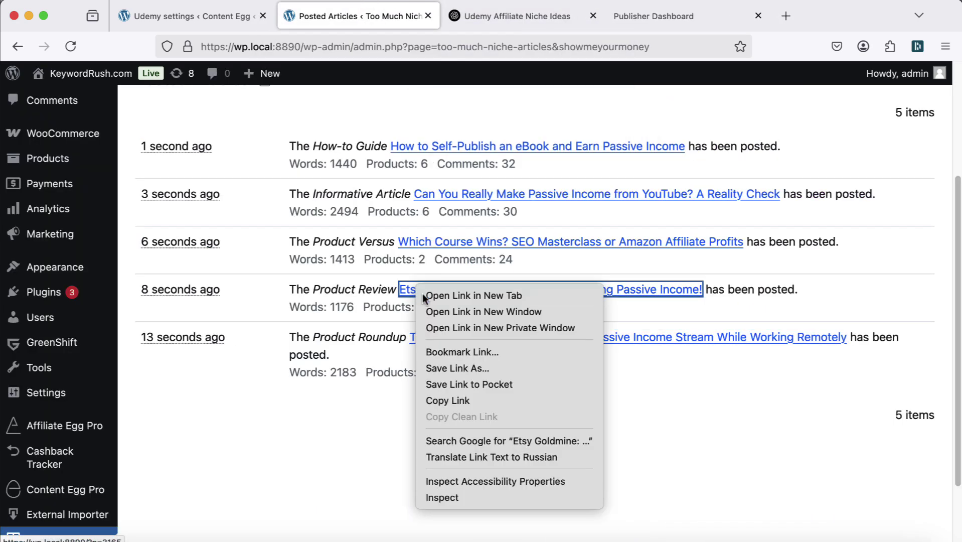
click(474, 296)
click(476, 16)
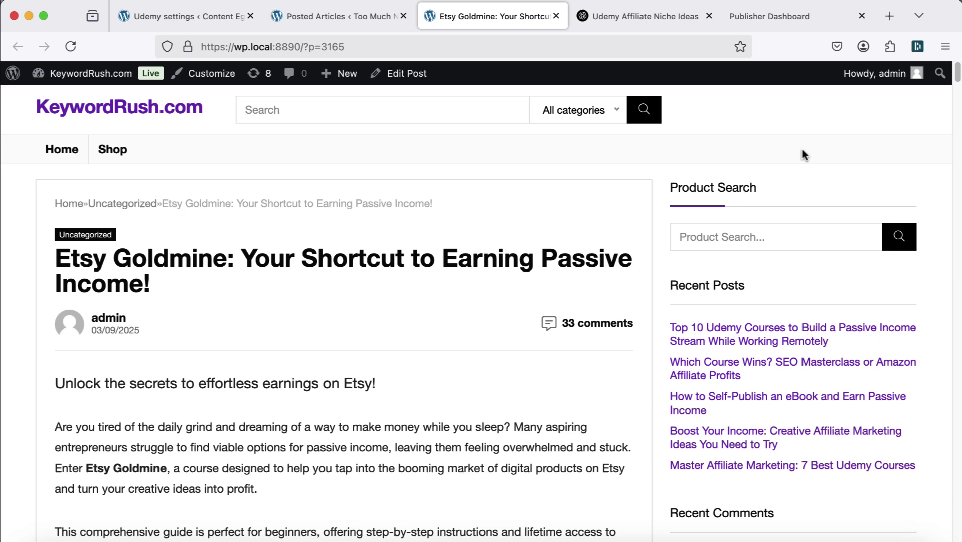
drag(957, 74, 958, 301)
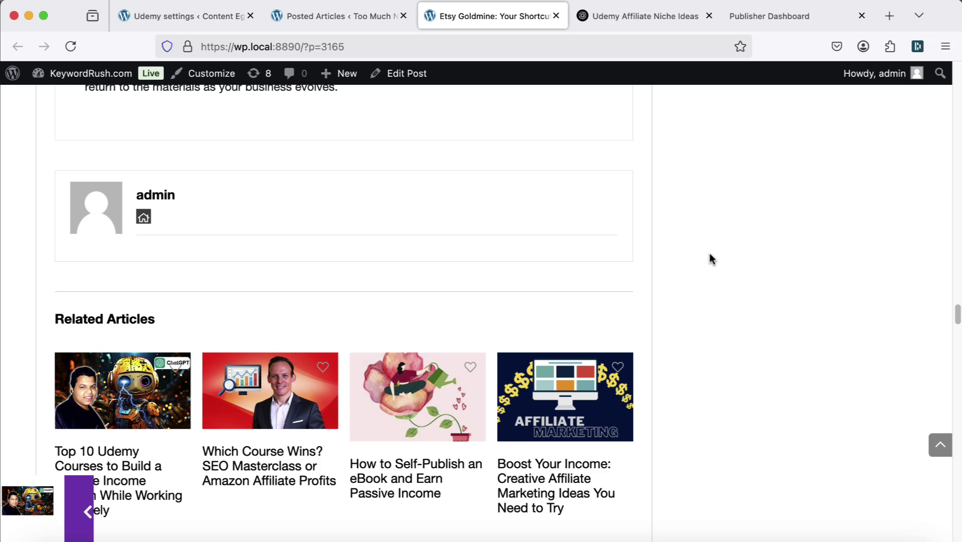
click(556, 16)
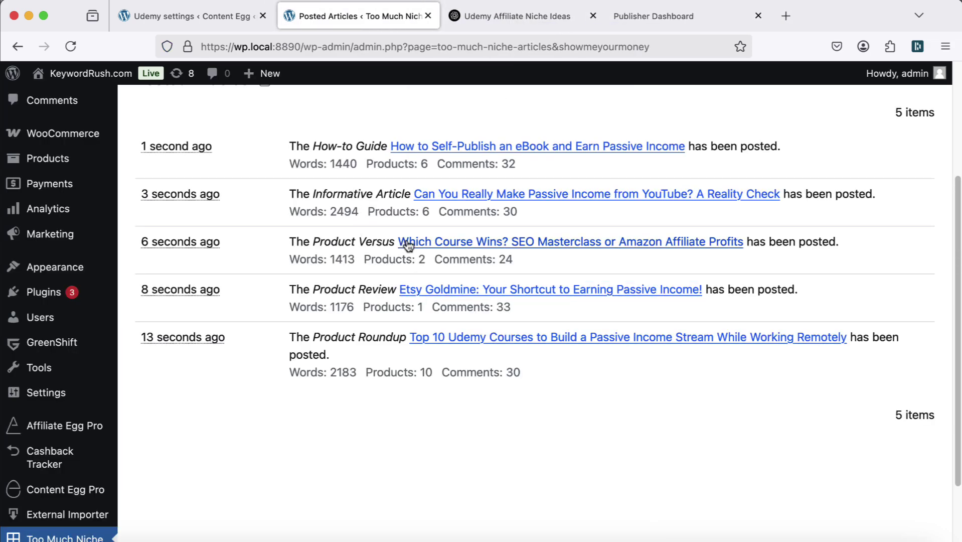
Step: Open the Which Course Wins? post in a new tab, review its two course boxes, and close it
right_click(427, 242)
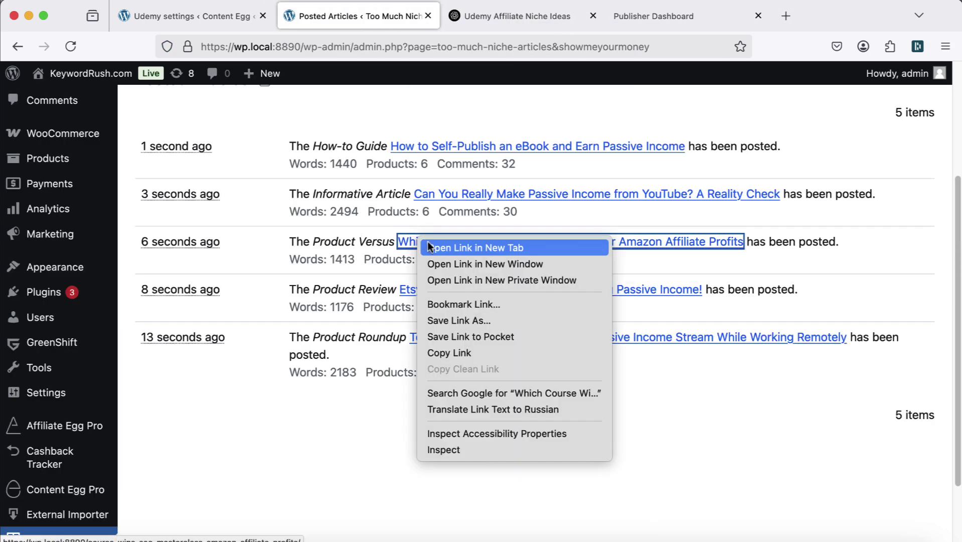
click(429, 247)
click(501, 15)
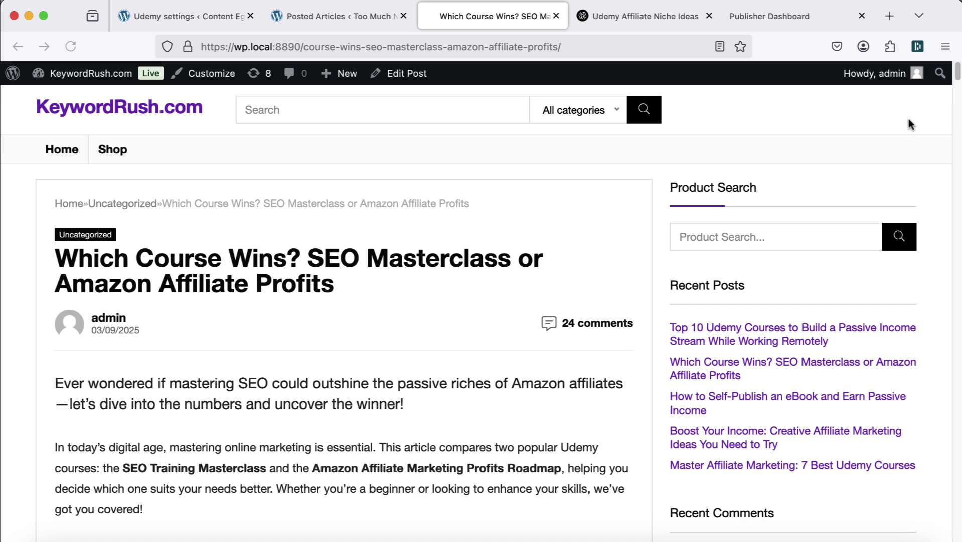
drag(958, 74, 956, 367)
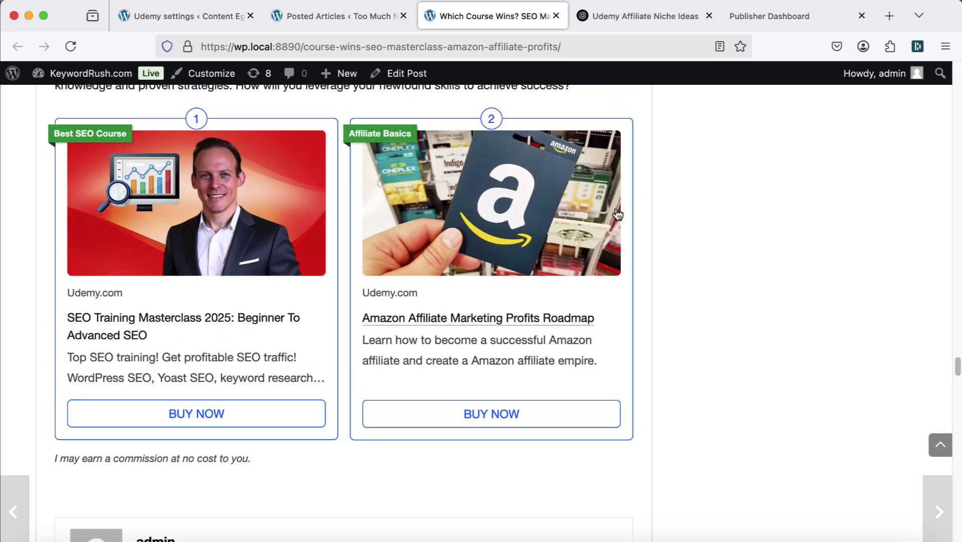
key(super+w)
Step: Open the YouTube passive income reality check post in a new tab, read to its comments, and close it
right_click(449, 200)
click(458, 200)
click(472, 18)
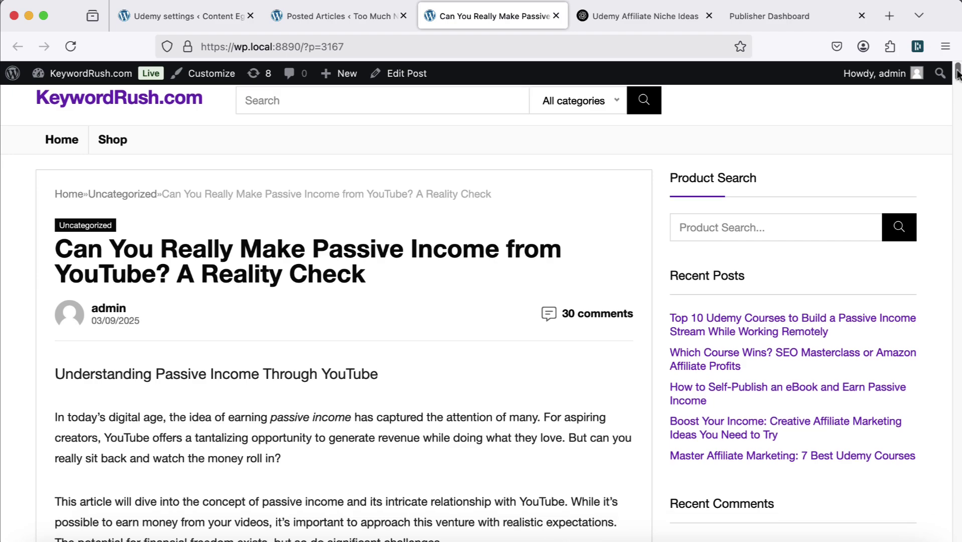
drag(957, 72, 919, 321)
scroll(428, 346, down, 10)
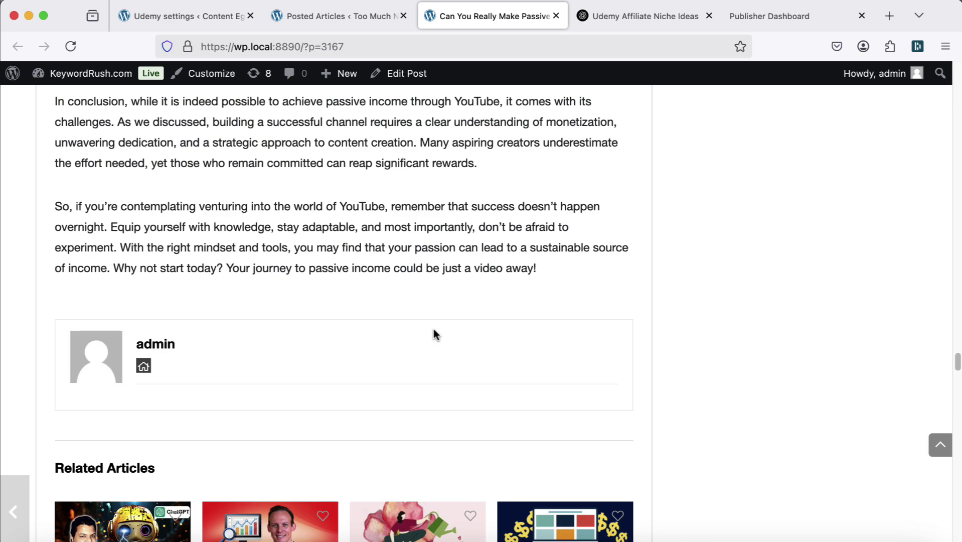
scroll(436, 221, down, 15)
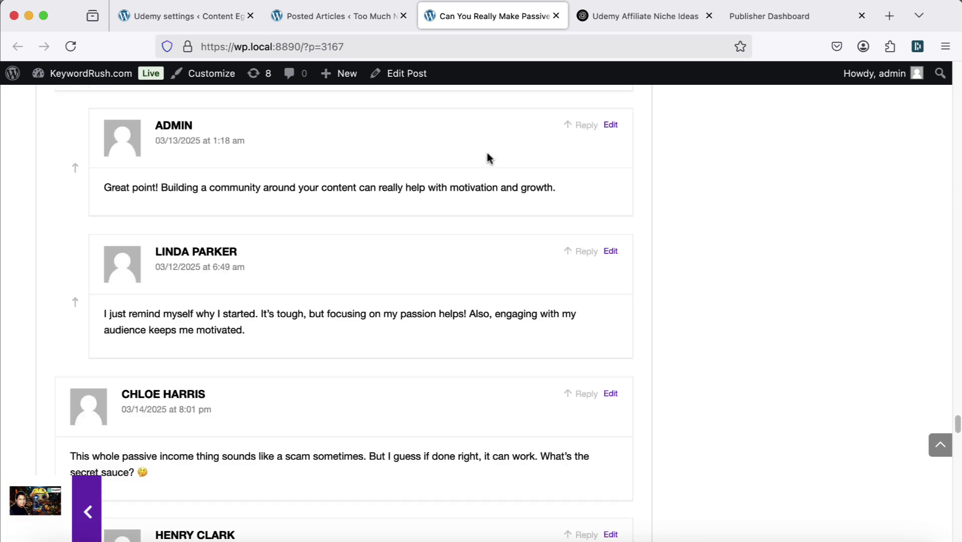
click(555, 17)
Step: Open the self-publishing eBook post in a new tab, review its course boxes, then go to Rakuten's Udemy search
right_click(432, 153)
click(494, 153)
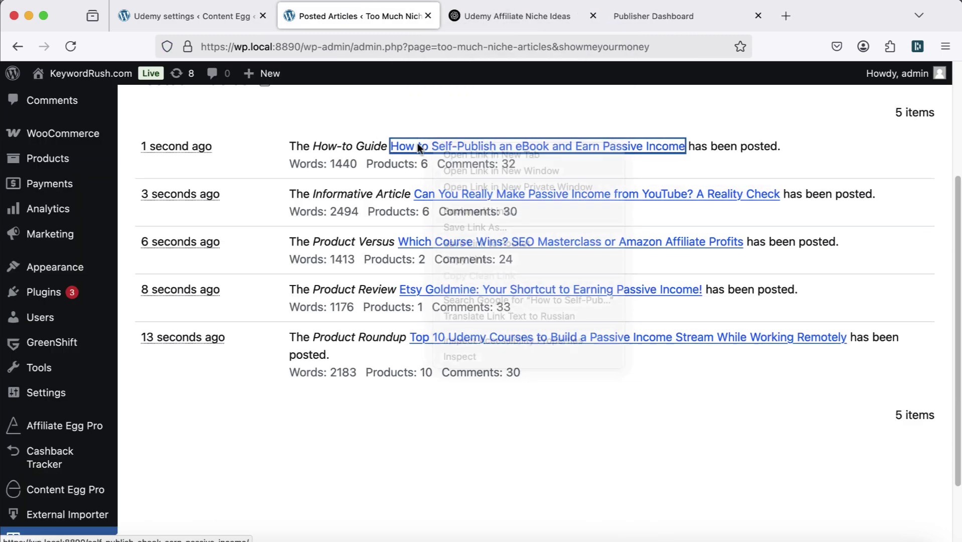
click(466, 21)
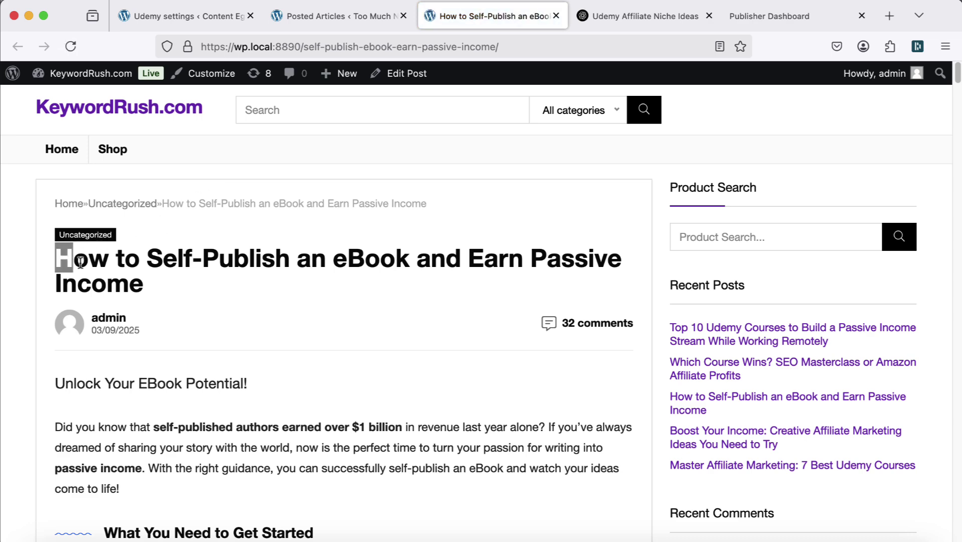
scroll(925, 150, down, 3)
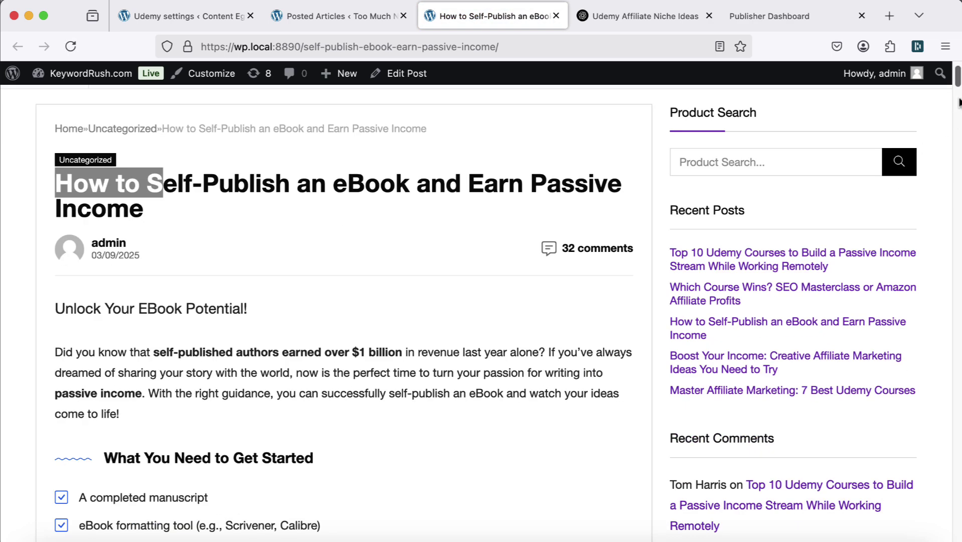
drag(957, 84, 953, 117)
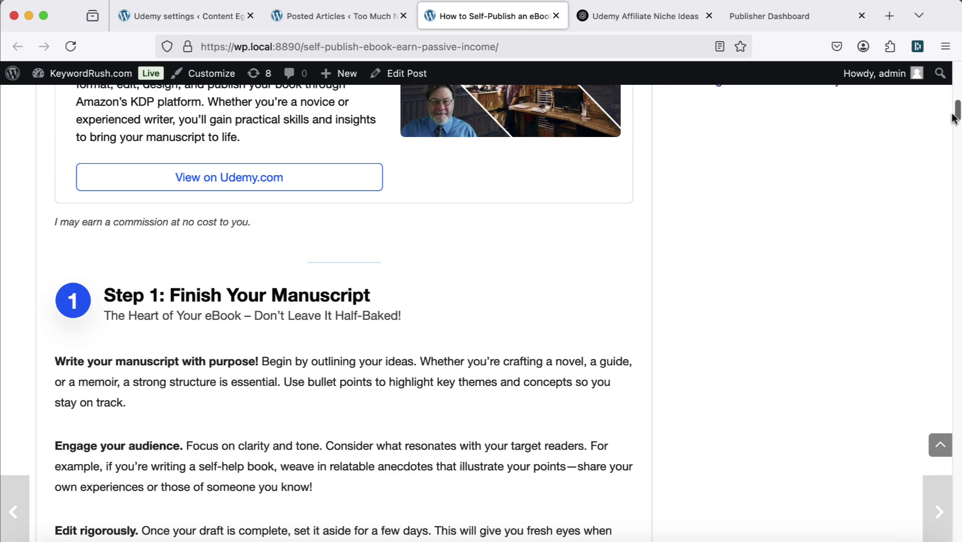
drag(953, 118, 913, 276)
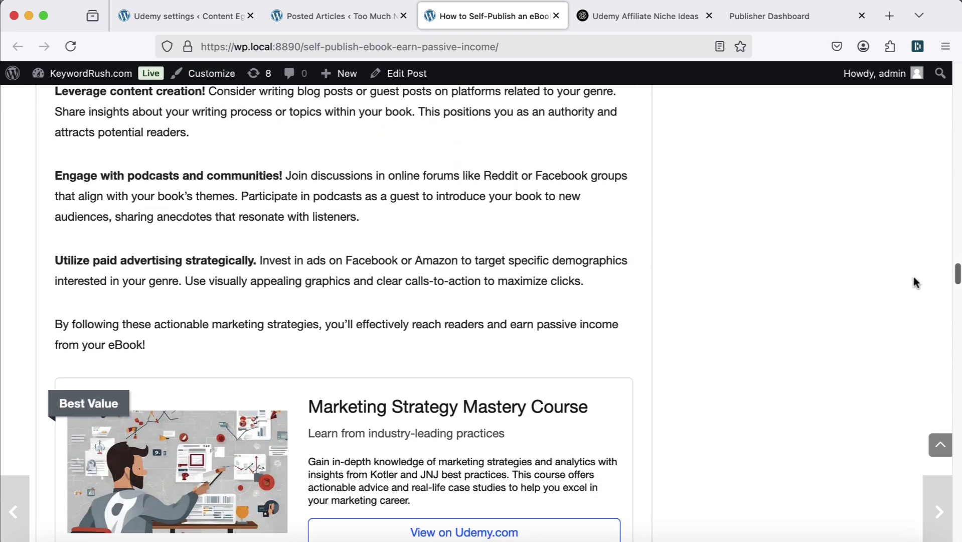
scroll(910, 291, down, 10)
click(745, 15)
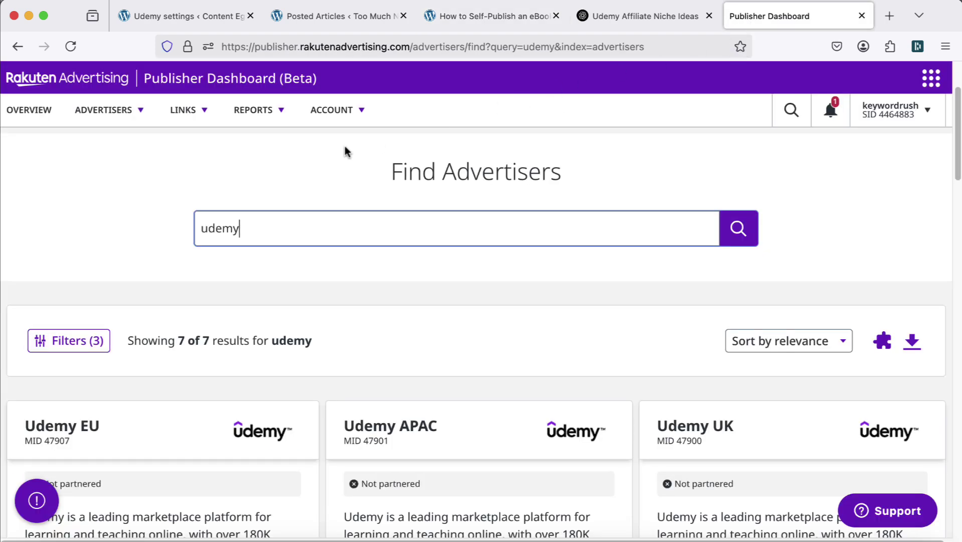
scroll(294, 220, down, 6)
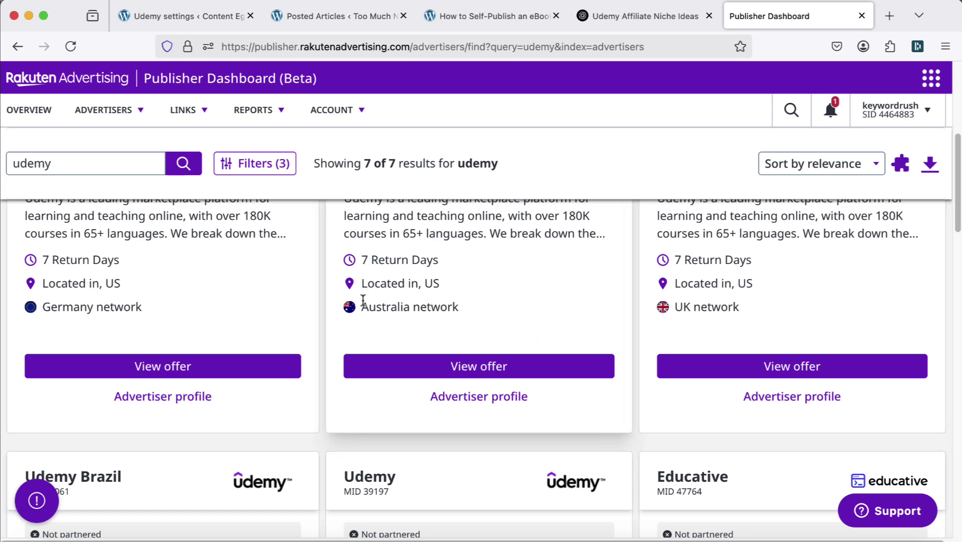
double_click(372, 306)
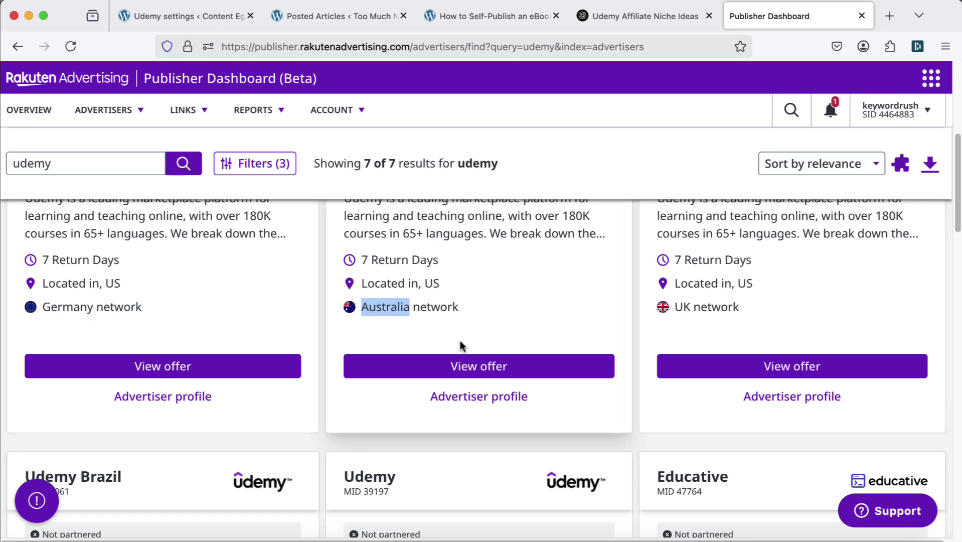
scroll(459, 342, down, 5)
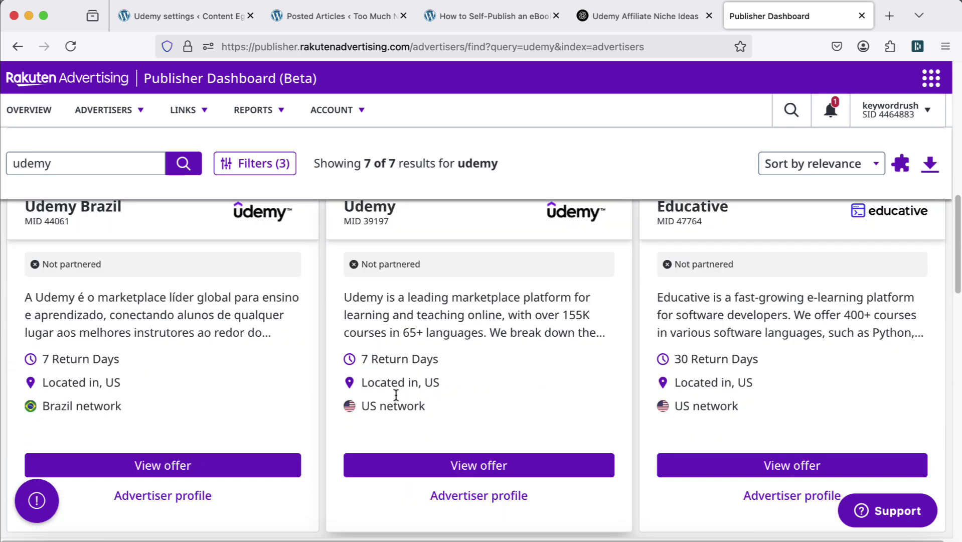
scroll(394, 402, up, 1)
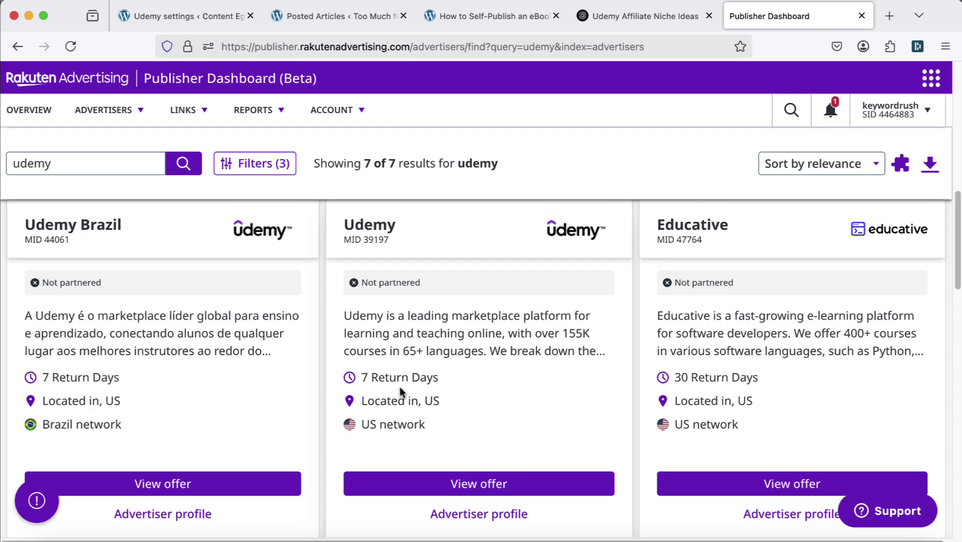
Step: Open the Udemy Deeplink documentation, read the Rakuten deeplink steps, and return to the Udemy settings
click(215, 18)
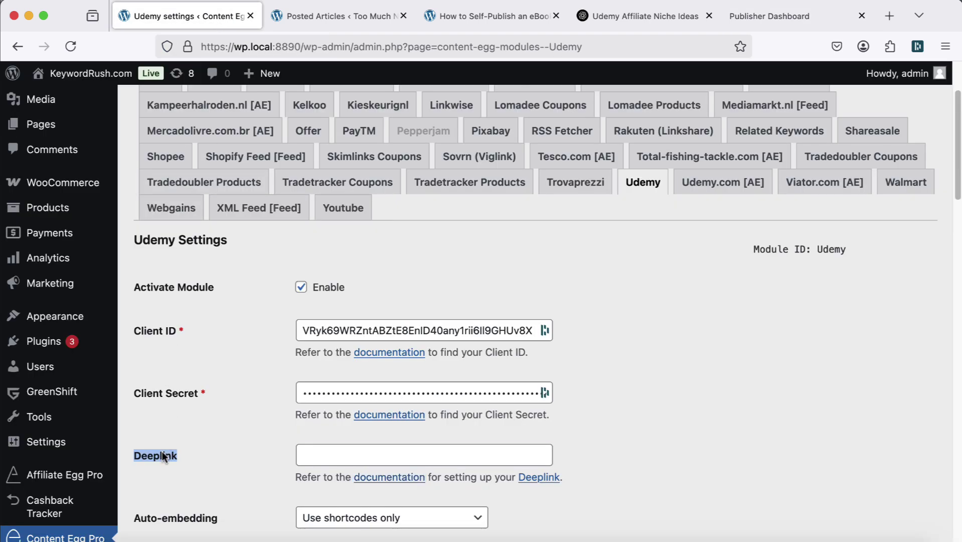
scroll(208, 425, down, 1)
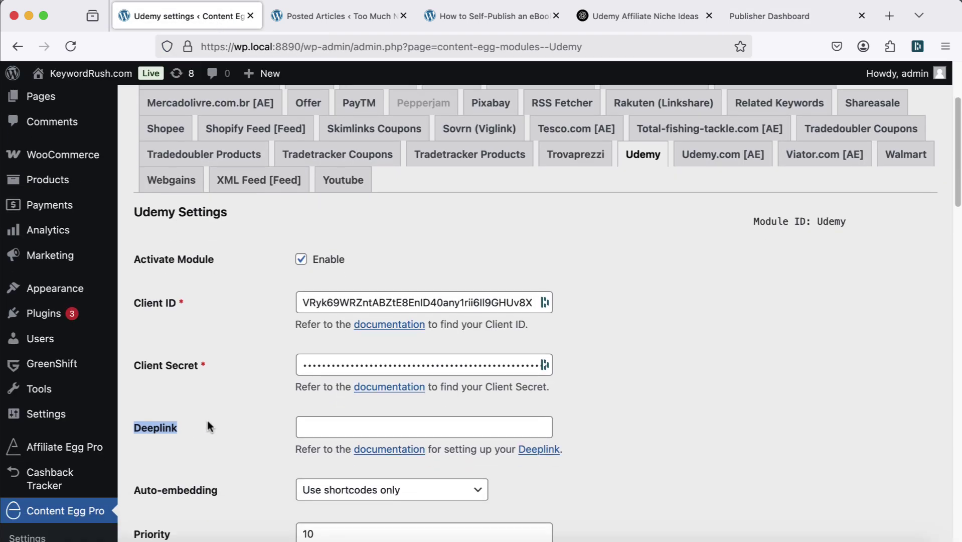
click(377, 450)
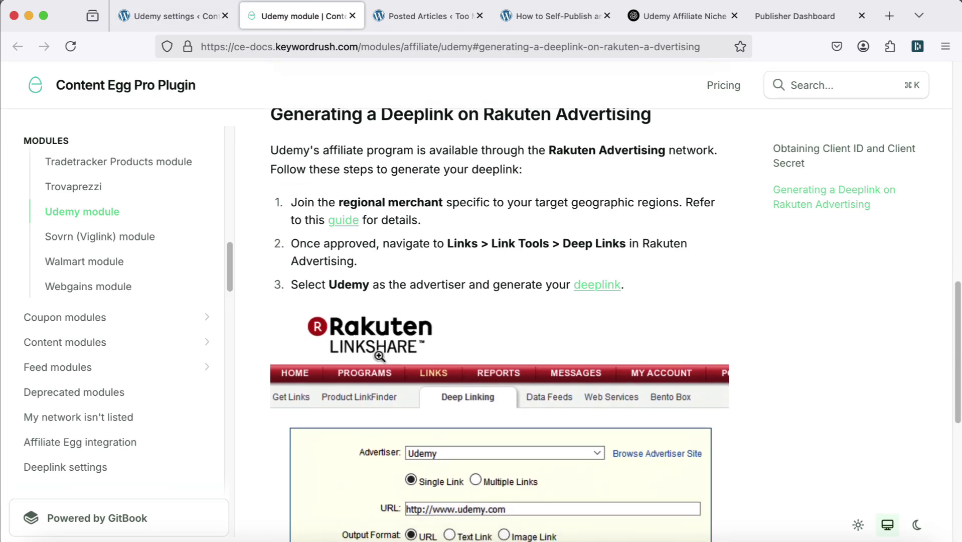
scroll(428, 329, down, 5)
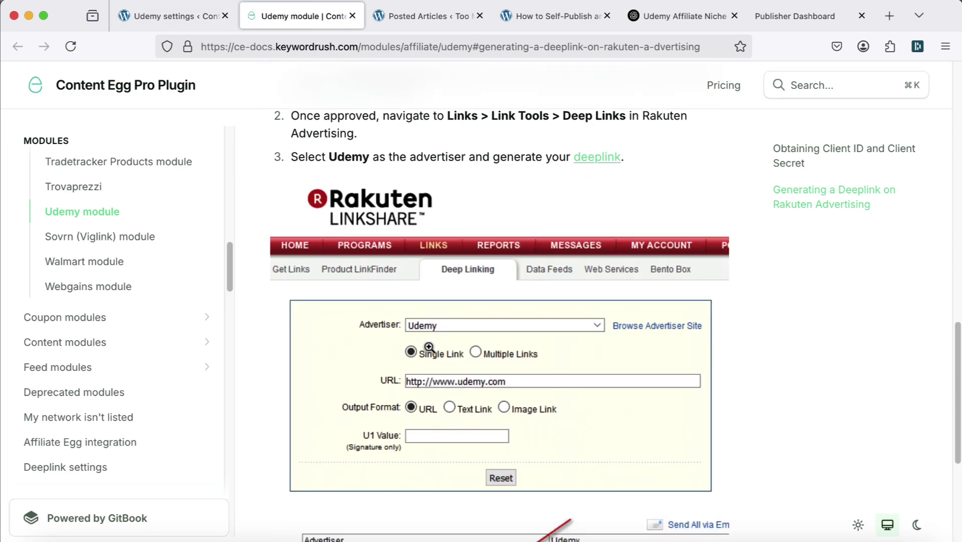
scroll(429, 347, down, 2)
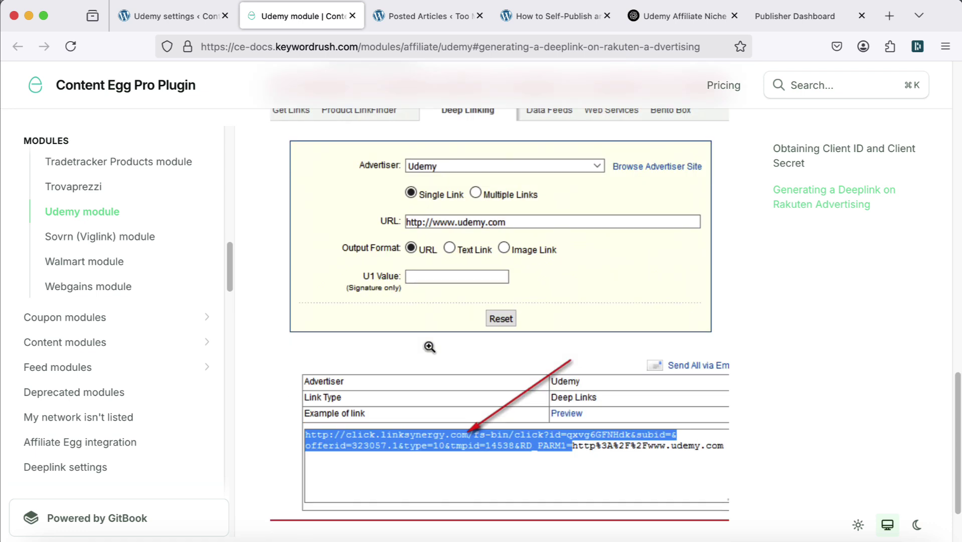
click(188, 23)
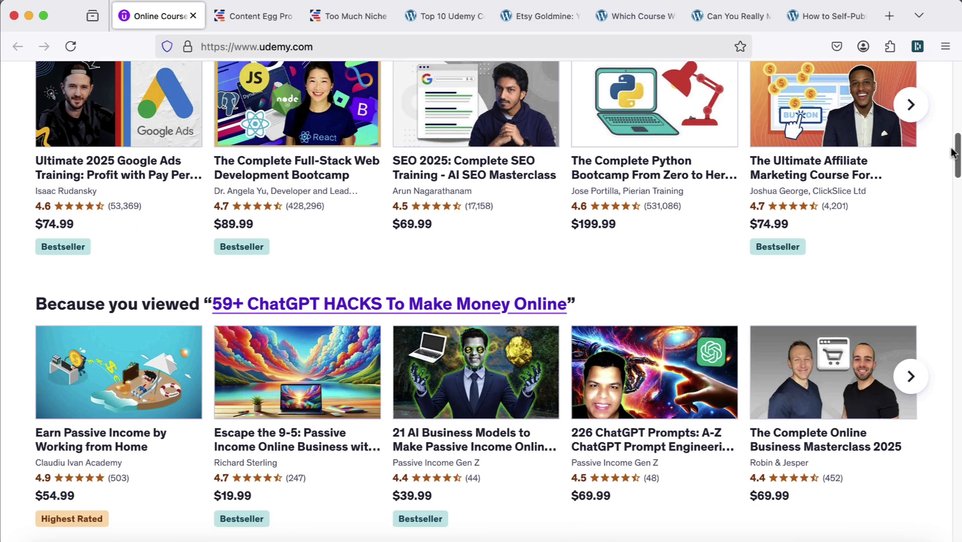
Step: View each post in turn: Top 10 Udemy, Etsy Goldmine, course comparison, YouTube income, self-publishing eBook
scroll(351, 63, down, 1)
click(445, 17)
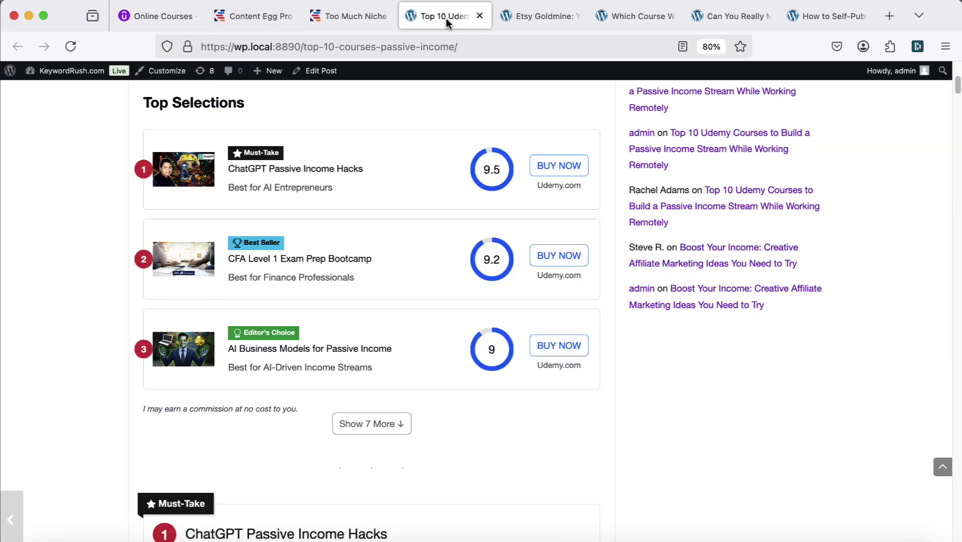
click(523, 16)
click(636, 21)
click(716, 20)
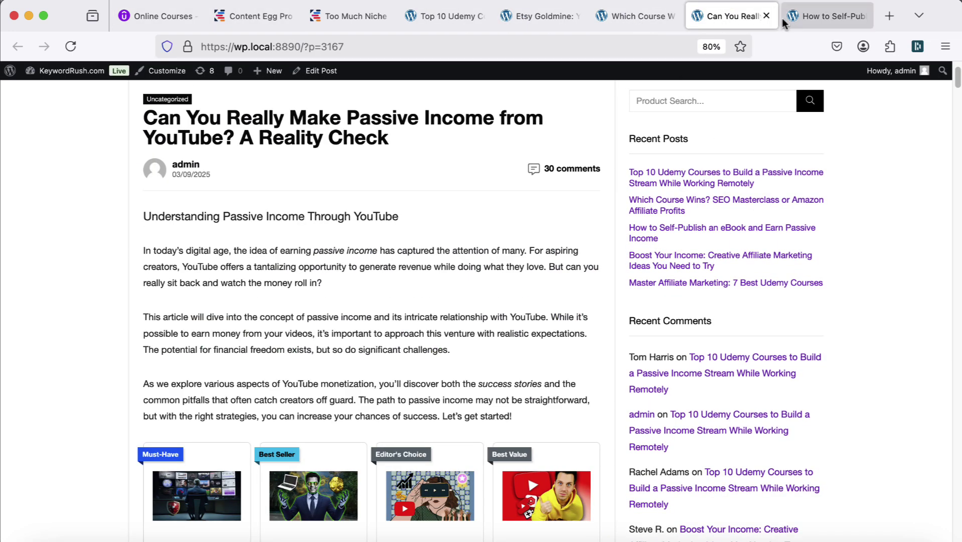
click(804, 15)
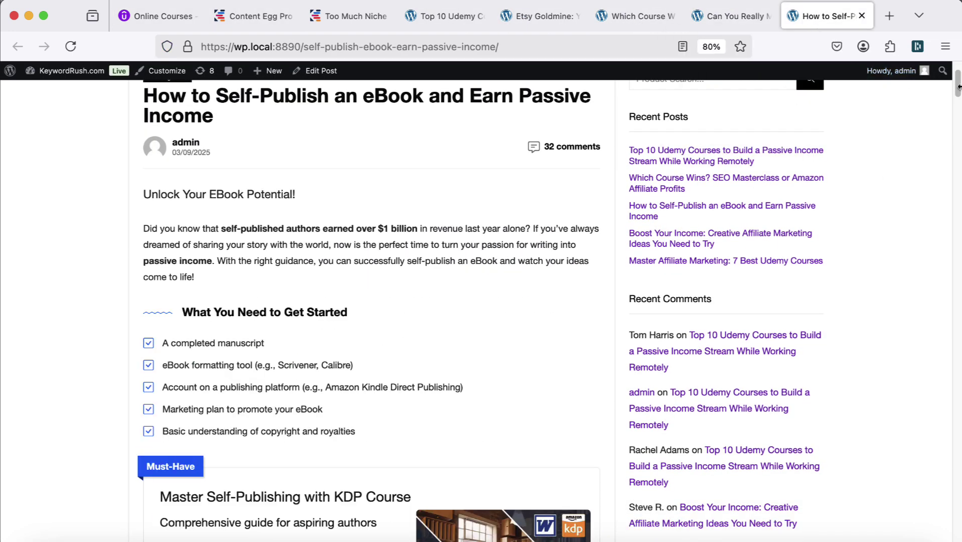